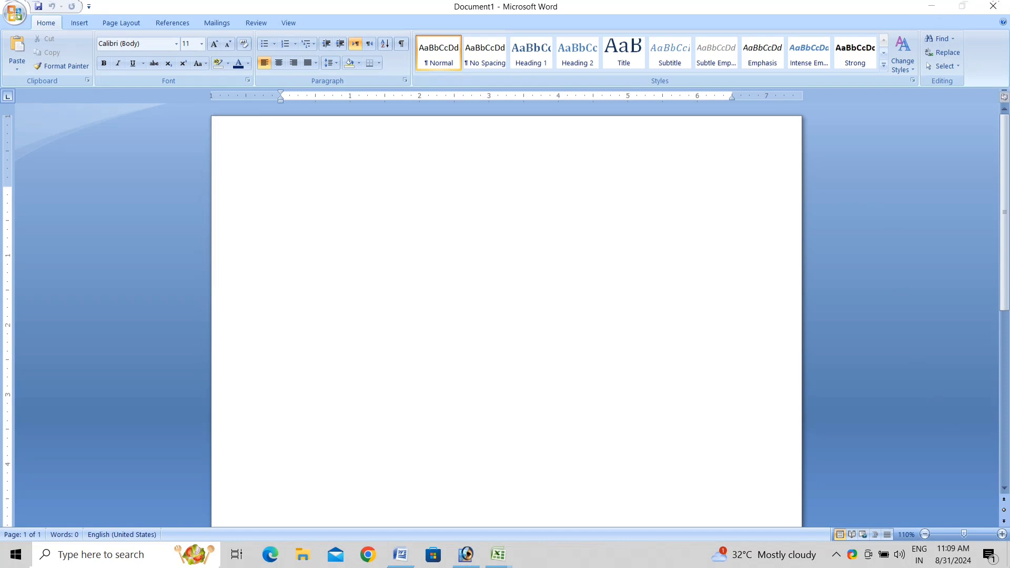
After checking the Excel student list, set the blank Word document's paper size to A4.
{"action": "left_click", "coordinate": [941, 5]}
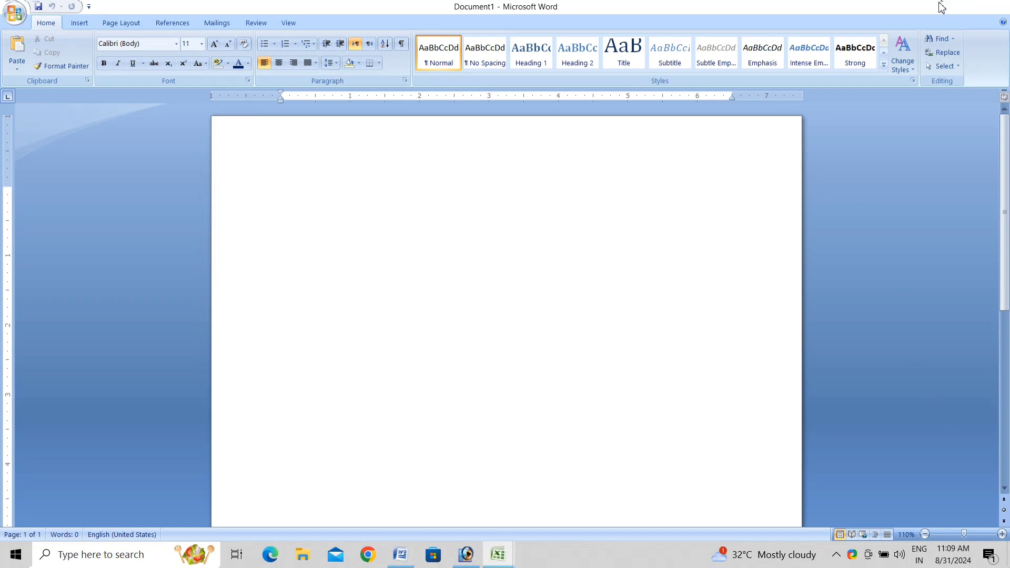
{"action": "left_click", "coordinate": [446, 342]}
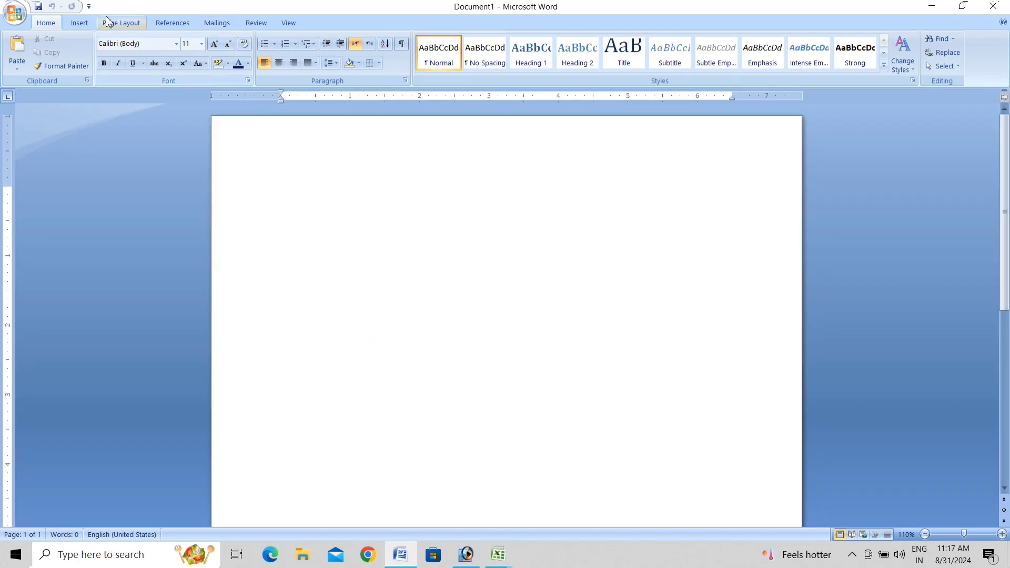
{"action": "left_click", "coordinate": [117, 23]}
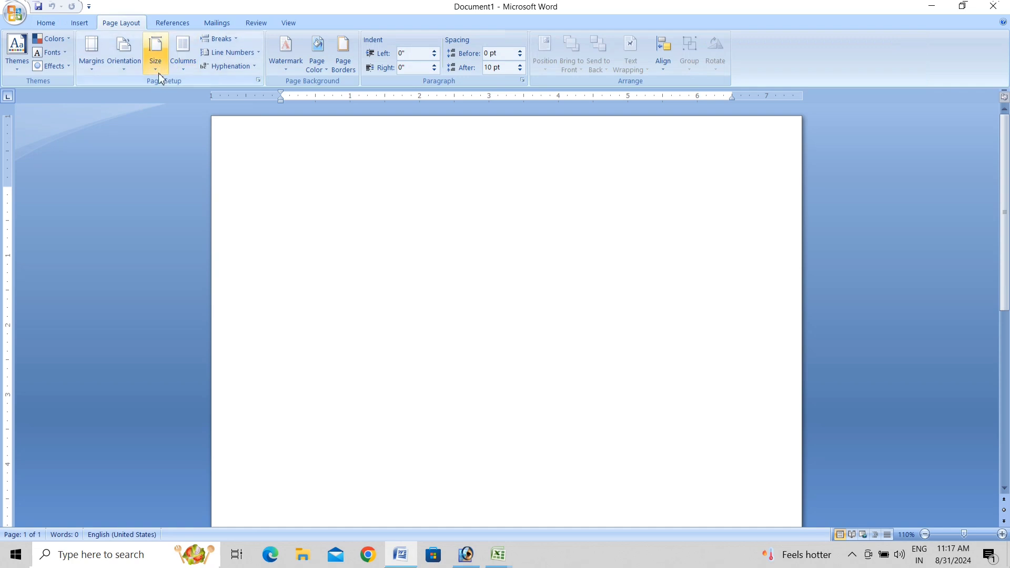
{"action": "left_click", "coordinate": [155, 58]}
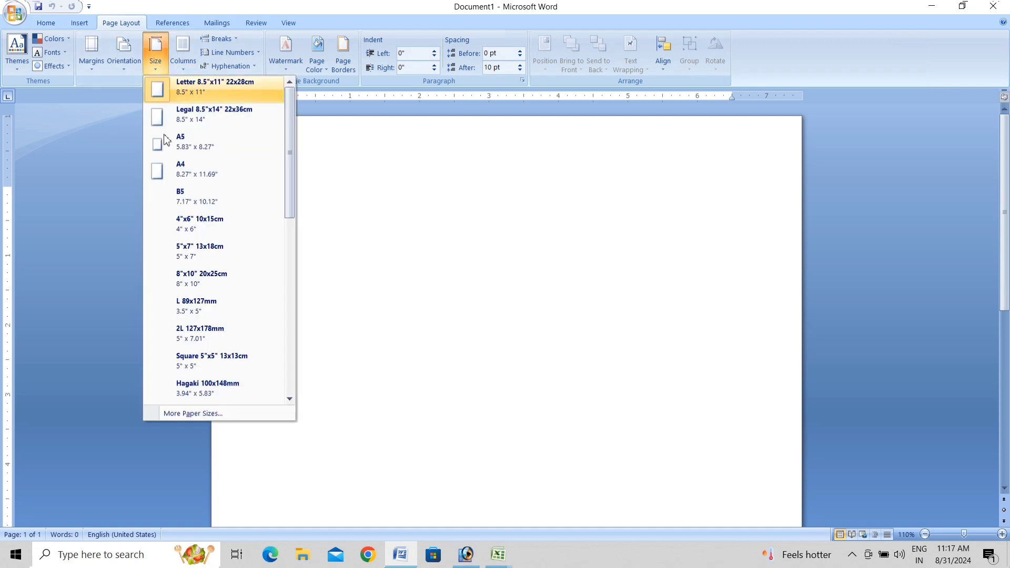
{"action": "left_click", "coordinate": [195, 170]}
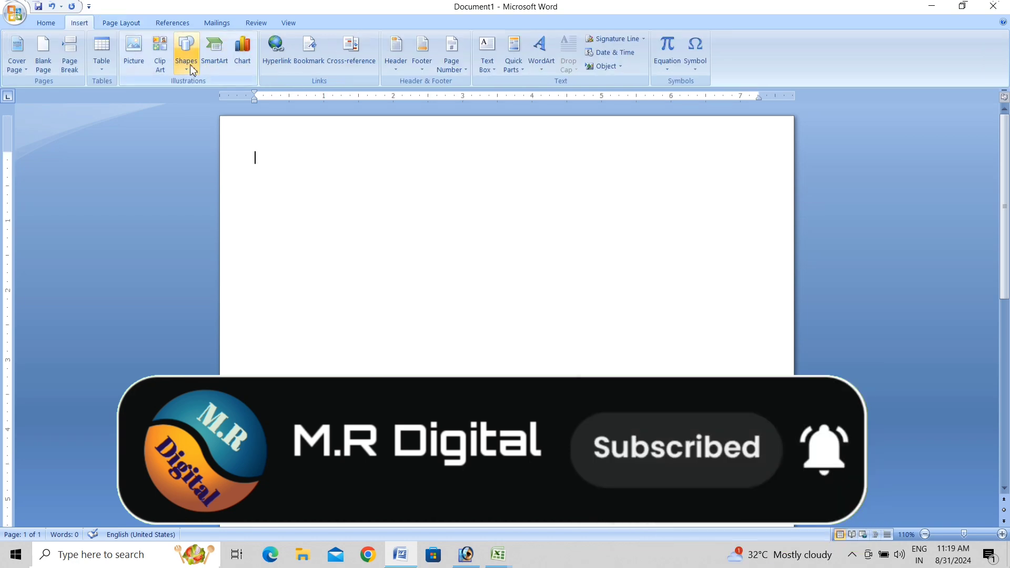
Insert a table of two columns and five rows.
{"action": "left_click", "coordinate": [190, 64]}
{"action": "left_click", "coordinate": [101, 52]}
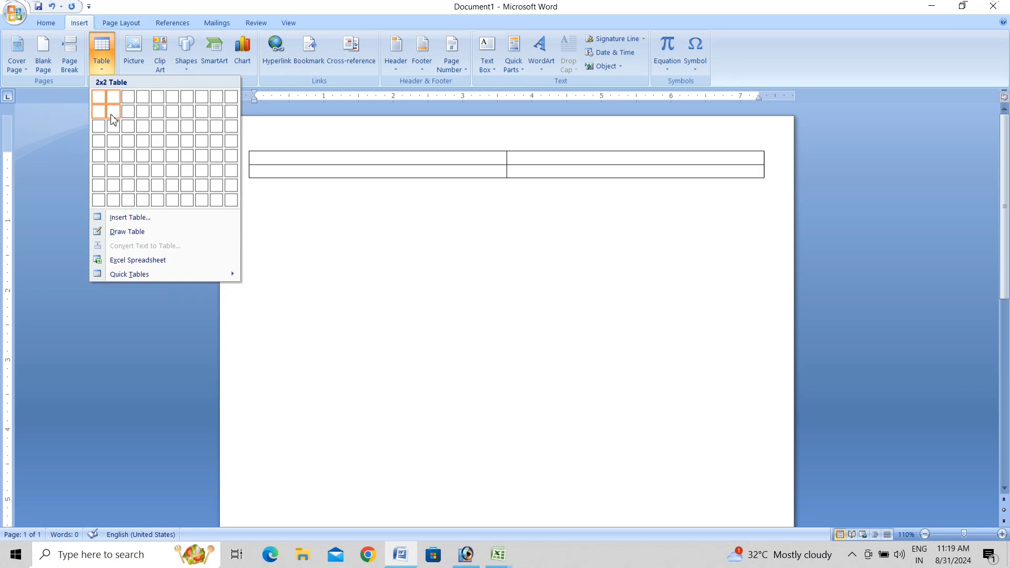
{"action": "left_click", "coordinate": [113, 158]}
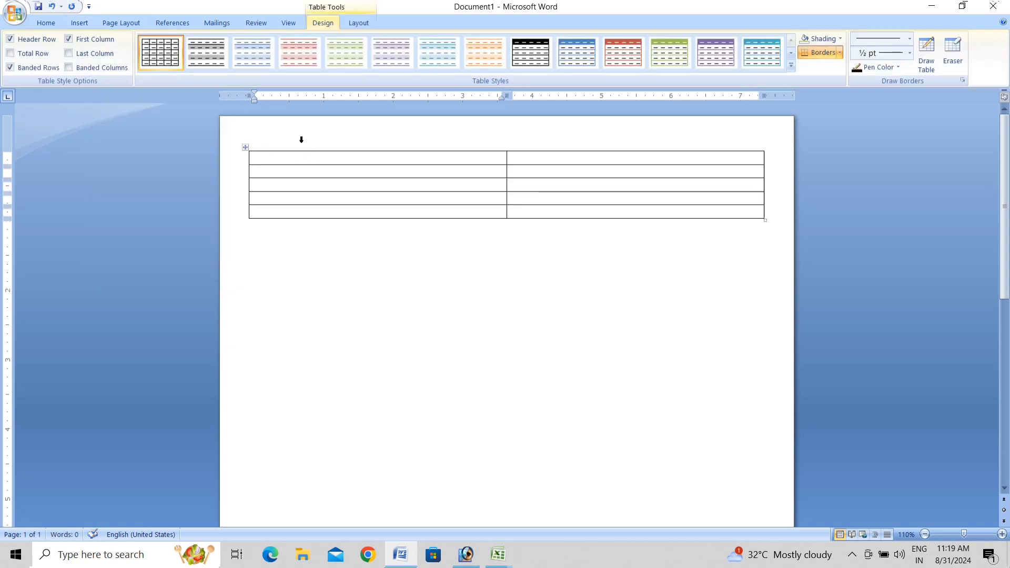
Make the first table row 2 inches tall, abandoning a 3-inch column width entry.
{"action": "left_click", "coordinate": [367, 21]}
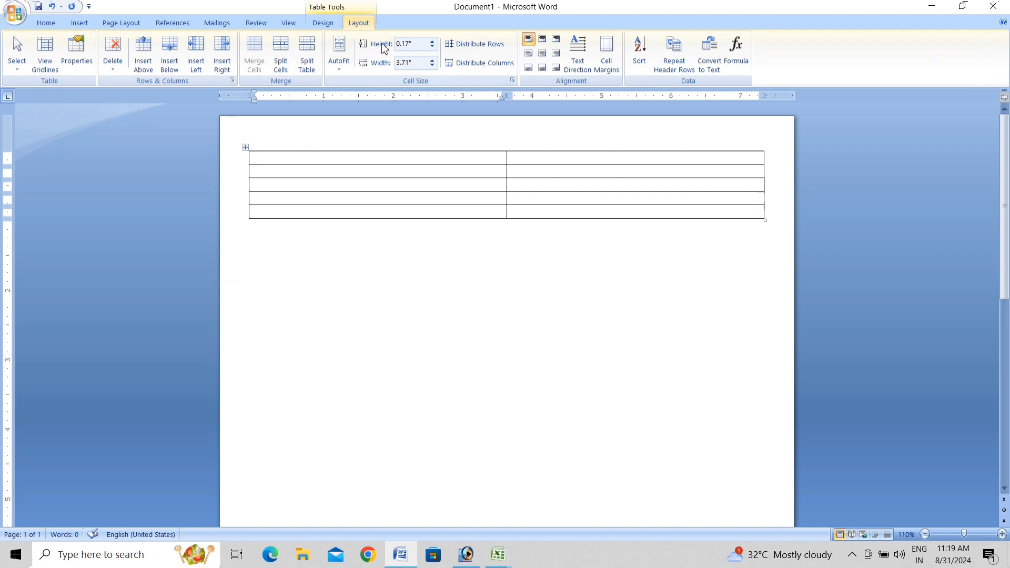
{"action": "left_click", "coordinate": [408, 45]}
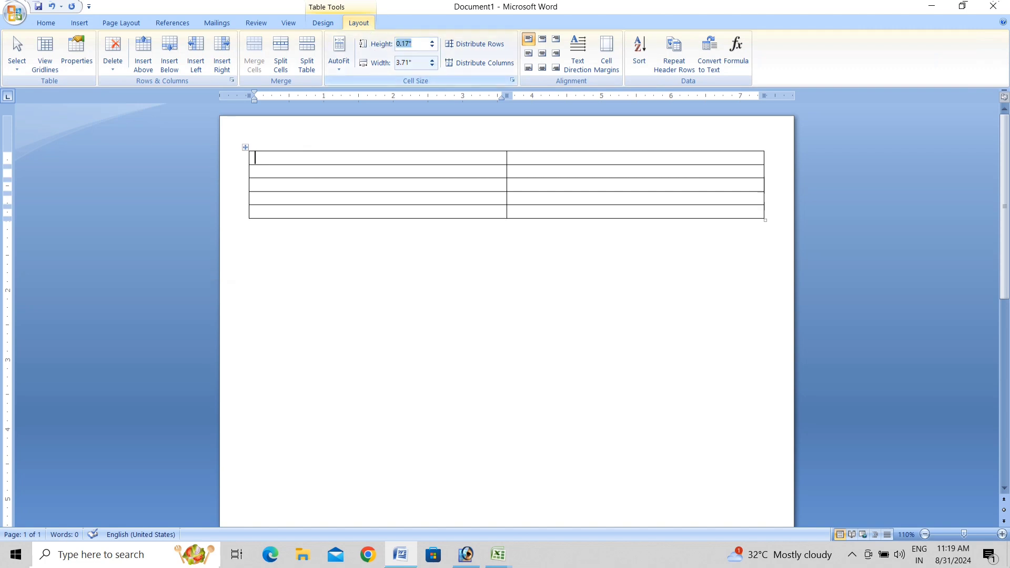
{"action": "type", "text": "2"}
{"action": "key", "text": "Tab"}
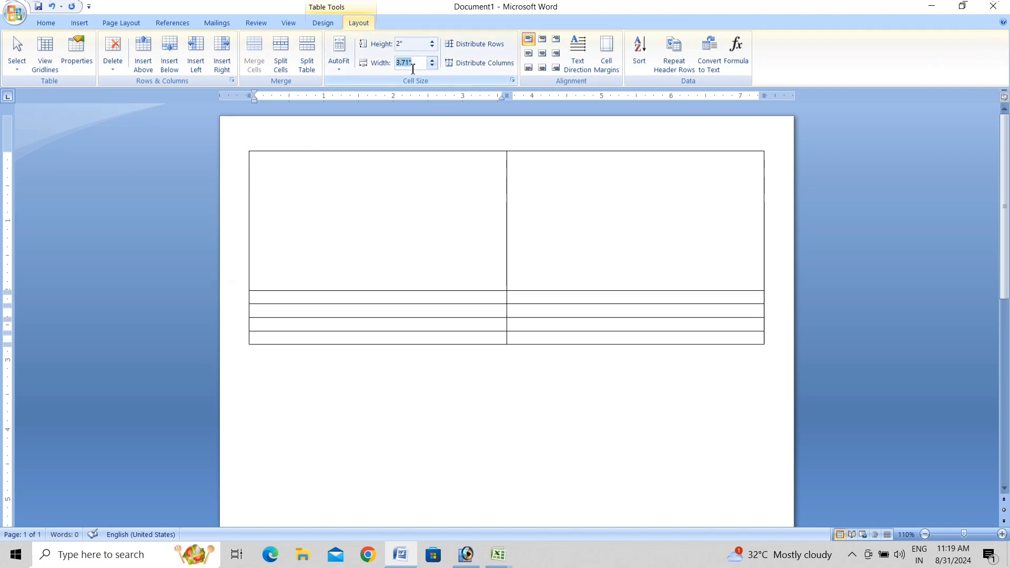
{"action": "type", "text": "3"}
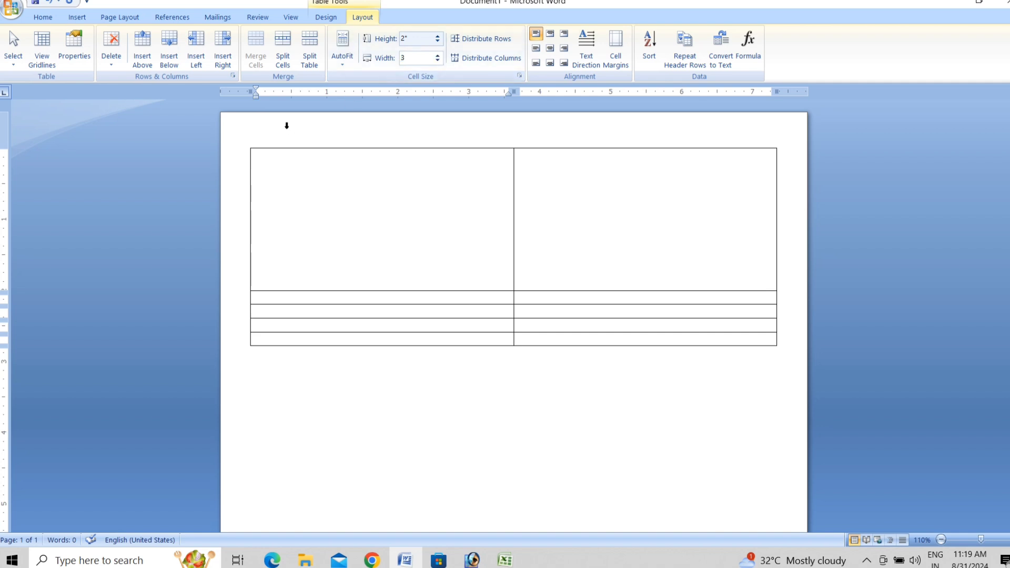
{"action": "key", "text": "Escape"}
Undo the tall first row, then give the whole table 2" rows and 3" columns.
{"action": "left_click", "coordinate": [300, 128]}
{"action": "key", "text": "ctrl+z"}
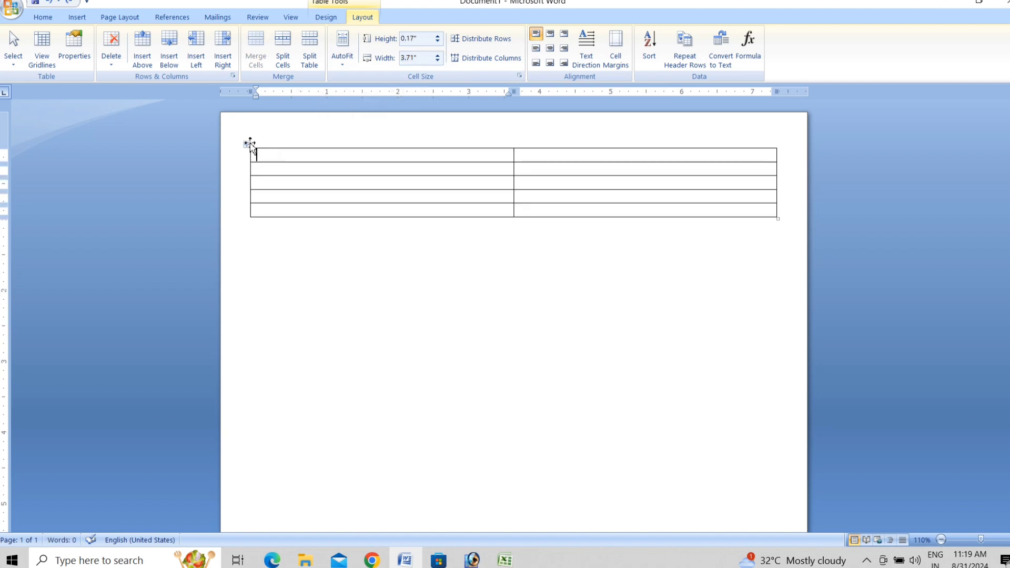
{"action": "left_click", "coordinate": [248, 143]}
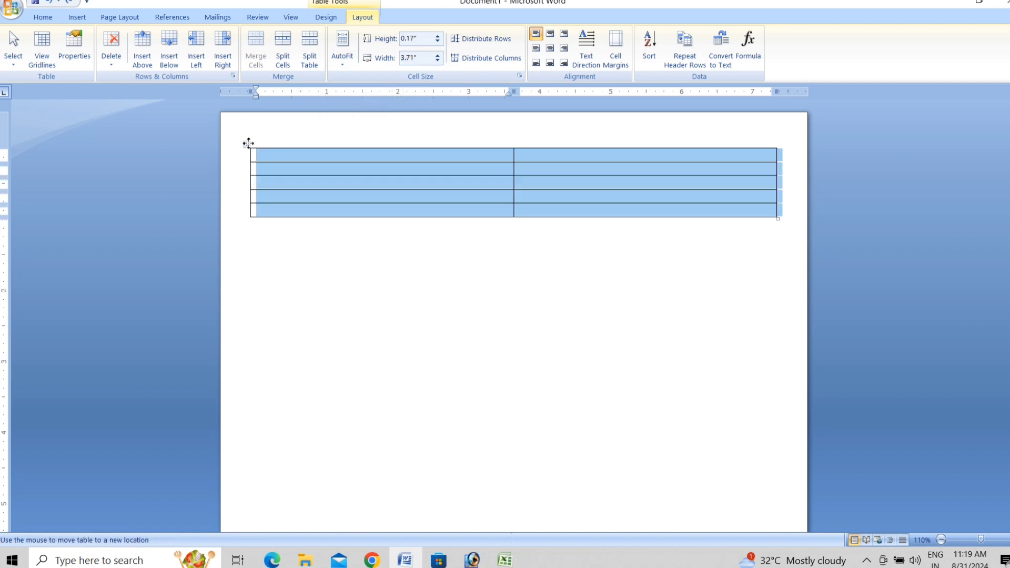
{"action": "left_click", "coordinate": [414, 40]}
{"action": "type", "text": "2"}
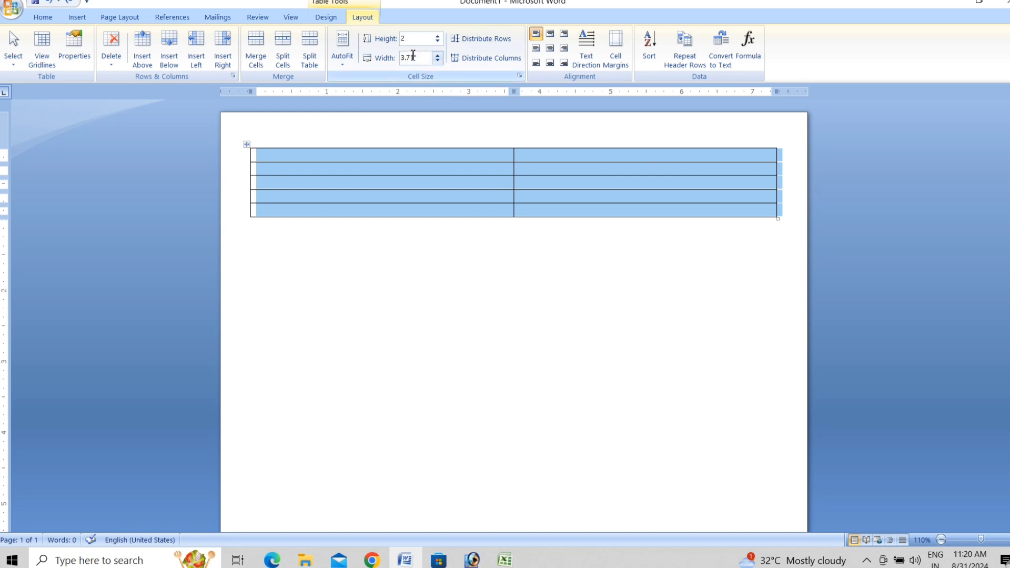
{"action": "left_click", "coordinate": [413, 56]}
{"action": "type", "text": "3"}
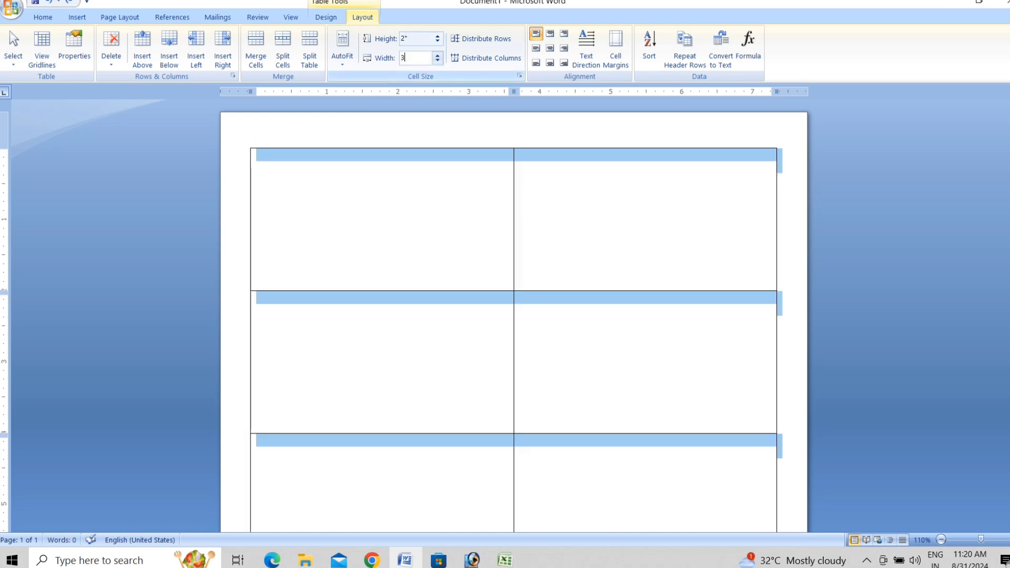
{"action": "left_click", "coordinate": [397, 169]}
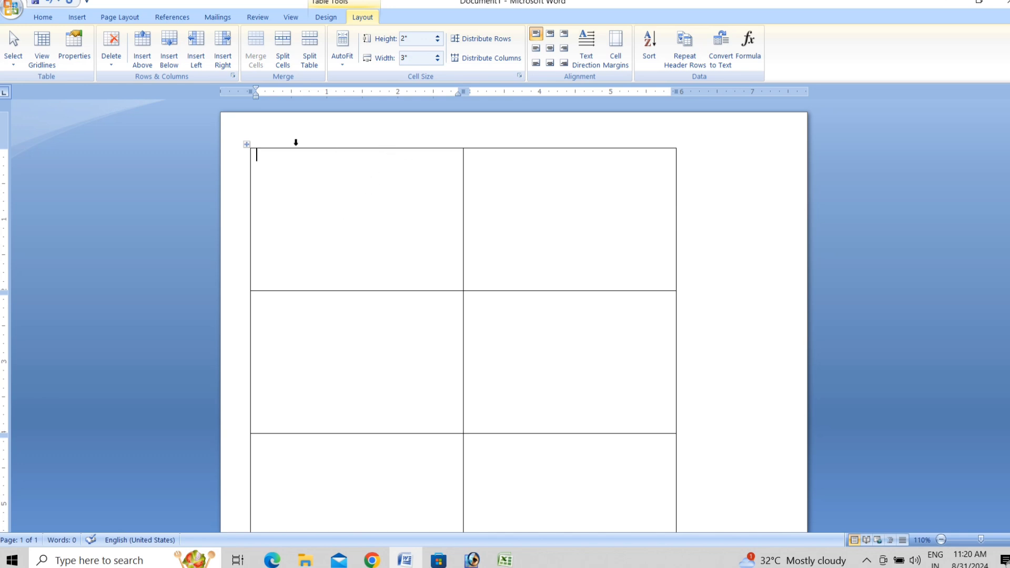
Draw a rectangle across the top of the first cell and fill it dark blue.
{"action": "left_click", "coordinate": [77, 18]}
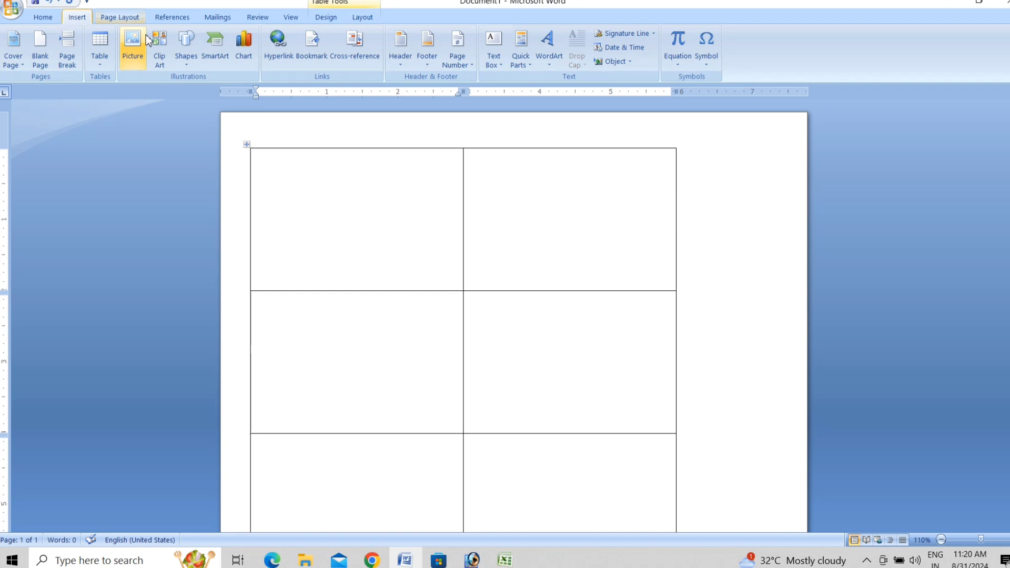
{"action": "left_click", "coordinate": [186, 53]}
{"action": "left_click", "coordinate": [219, 87]}
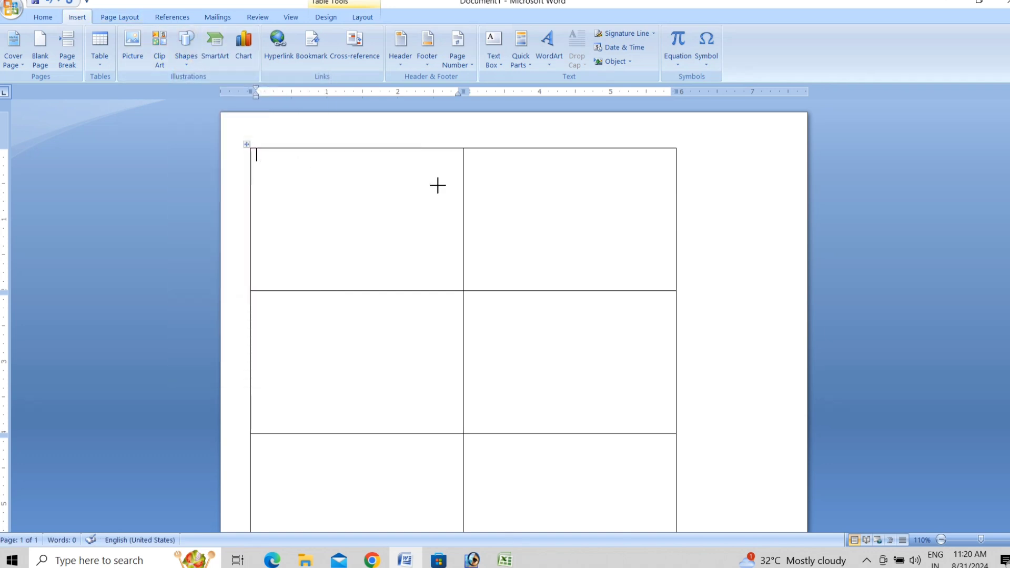
{"action": "mouse_move", "coordinate": [437, 185]}
{"action": "left_mouse_down"}
{"action": "mouse_move", "coordinate": [462, 175]}
{"action": "mouse_move", "coordinate": [463, 185]}
{"action": "mouse_move", "coordinate": [463, 177]}
{"action": "left_mouse_up"}
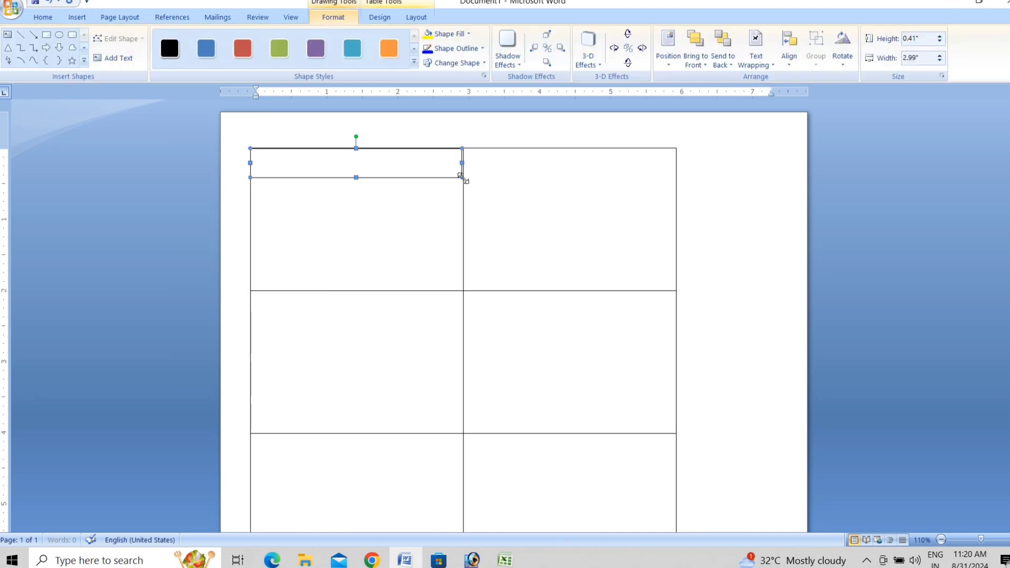
{"action": "left_click", "coordinate": [456, 36]}
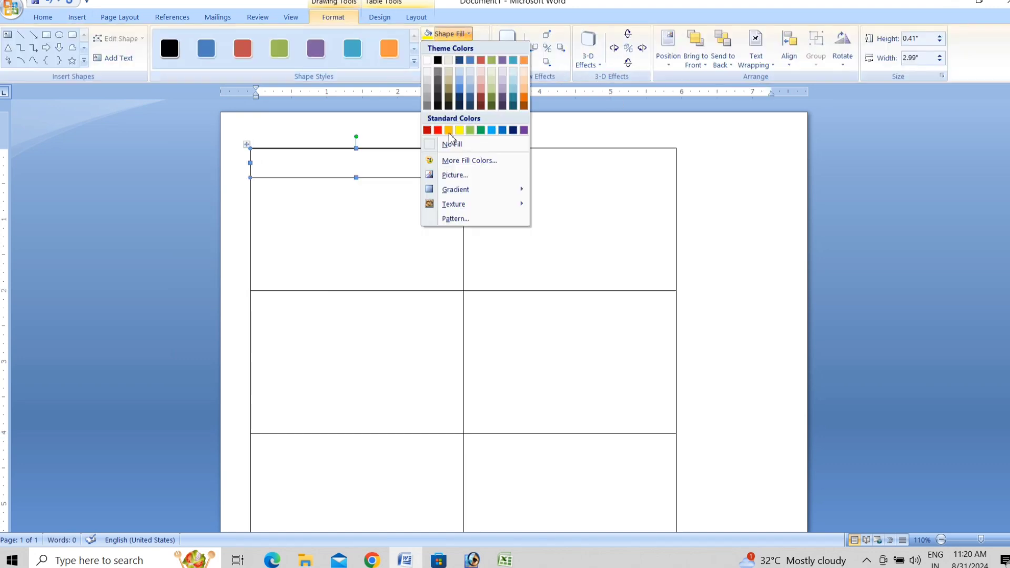
{"action": "left_click", "coordinate": [459, 61]}
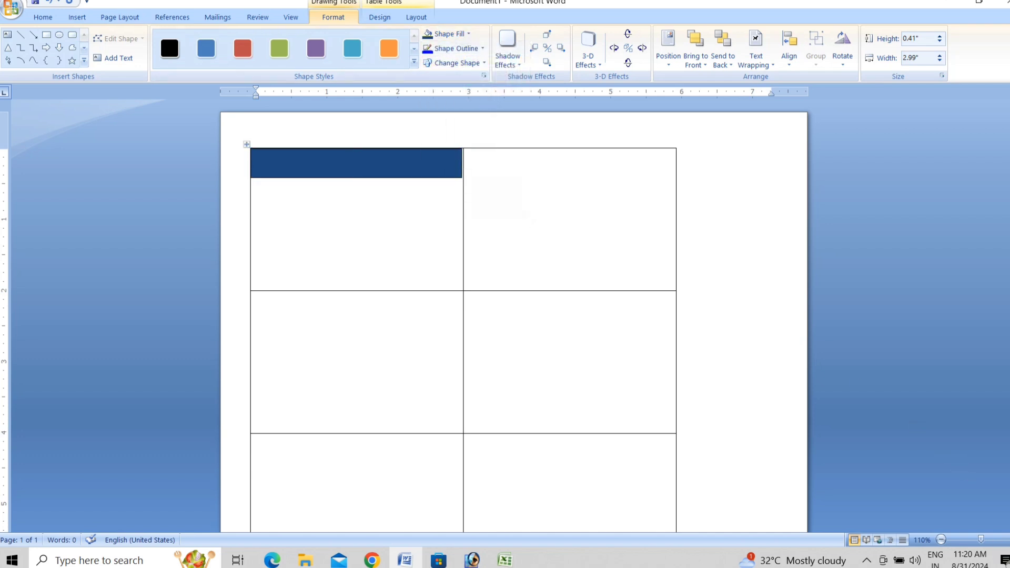
{"action": "scroll", "coordinate": [514, 322], "scroll_direction": "up", "scroll_amount": 3}
{"action": "scroll", "coordinate": [286, 387], "scroll_direction": "up", "scroll_amount": 3}
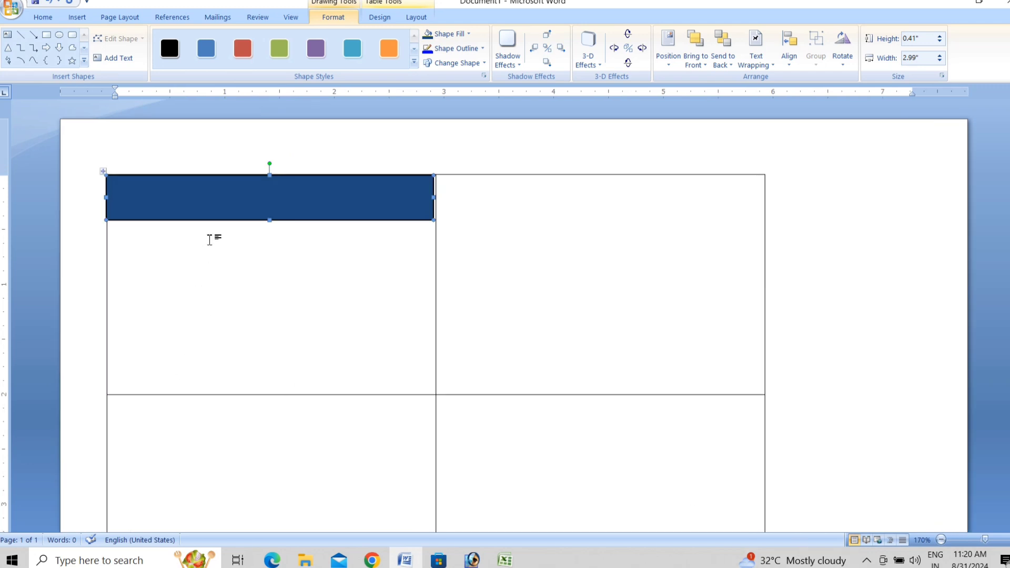
Insert a plain WordArt reading 'M.R Digital' in Arial Black, size 36.
{"action": "left_click", "coordinate": [77, 17]}
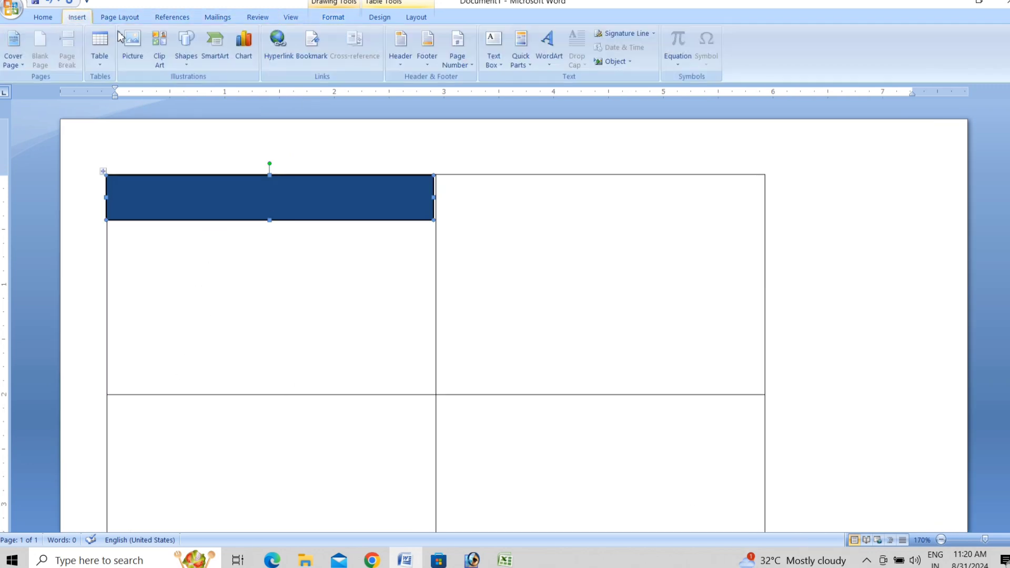
{"action": "left_click", "coordinate": [545, 60]}
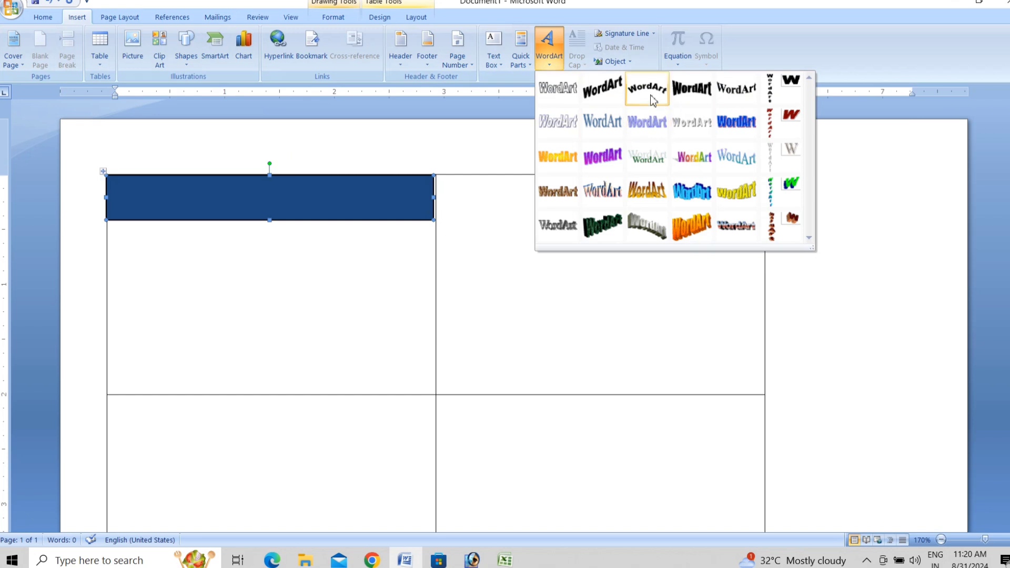
{"action": "left_click", "coordinate": [559, 97]}
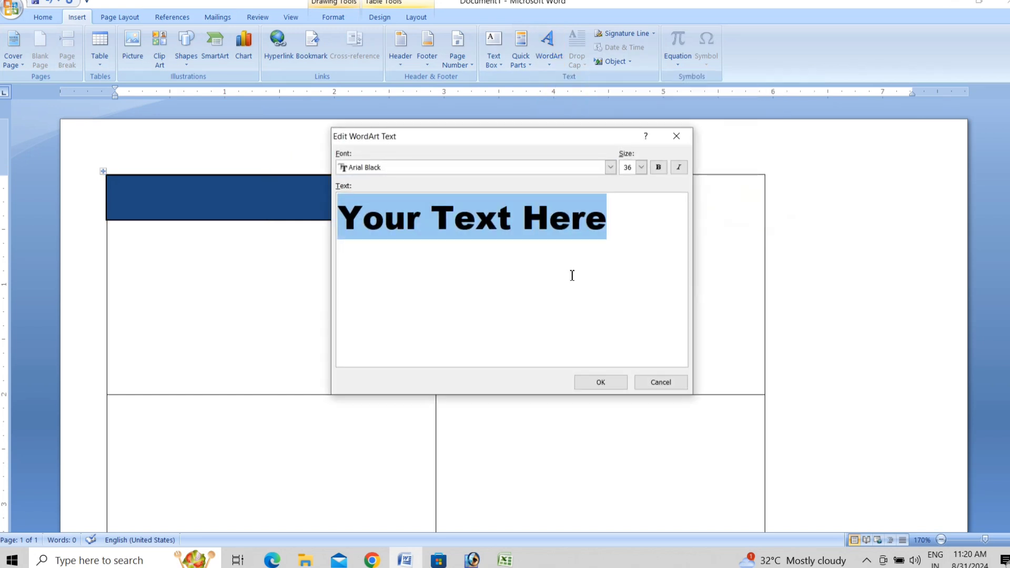
{"action": "type", "text": "M"}
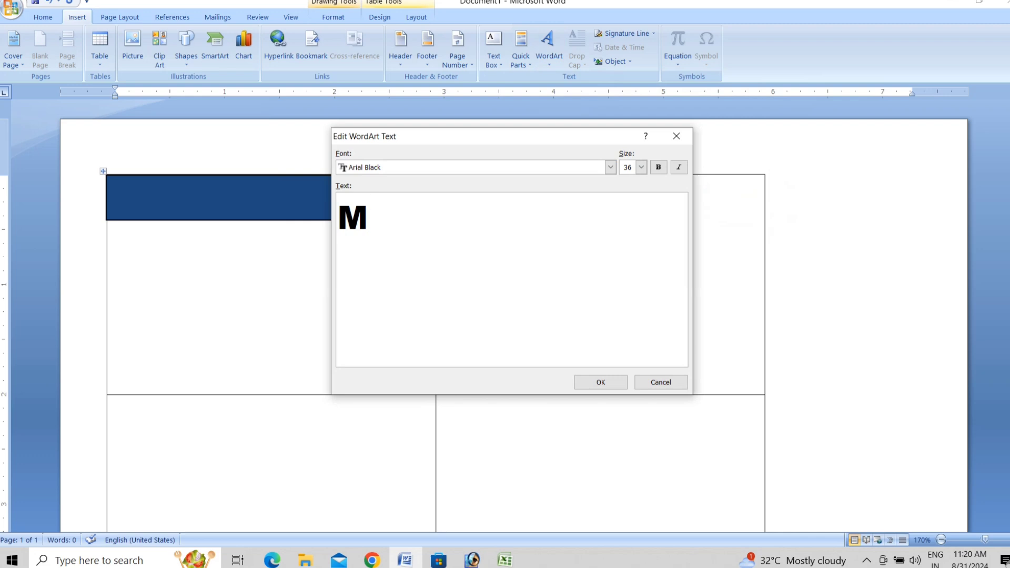
{"action": "type", "text": ".R d"}
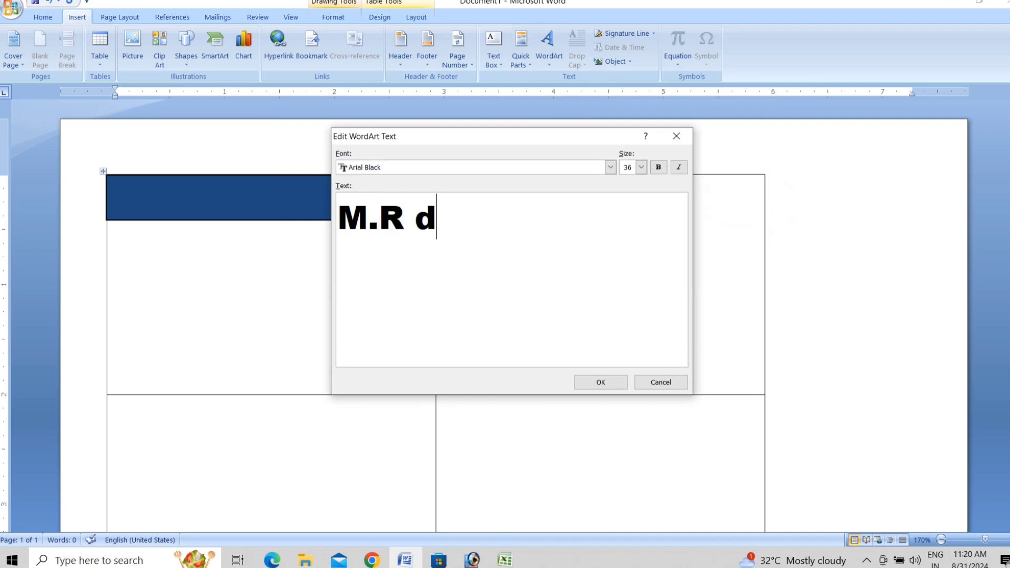
{"action": "key", "text": "BackSpace"}
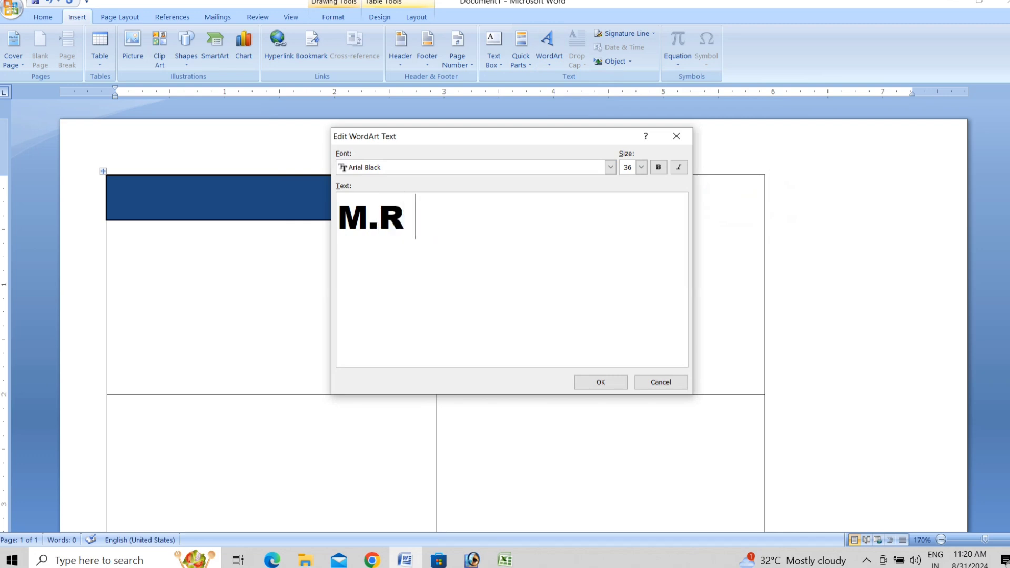
{"action": "type", "text": "Digital"}
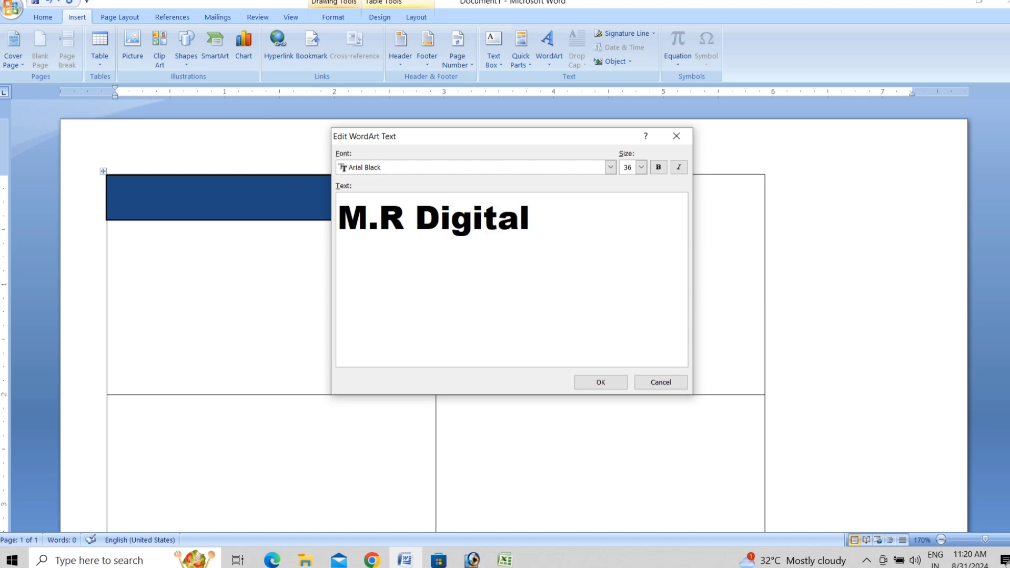
Confirm the M.R Digital WordArt and set its wrapping to In Front of Text.
{"action": "left_click", "coordinate": [605, 384]}
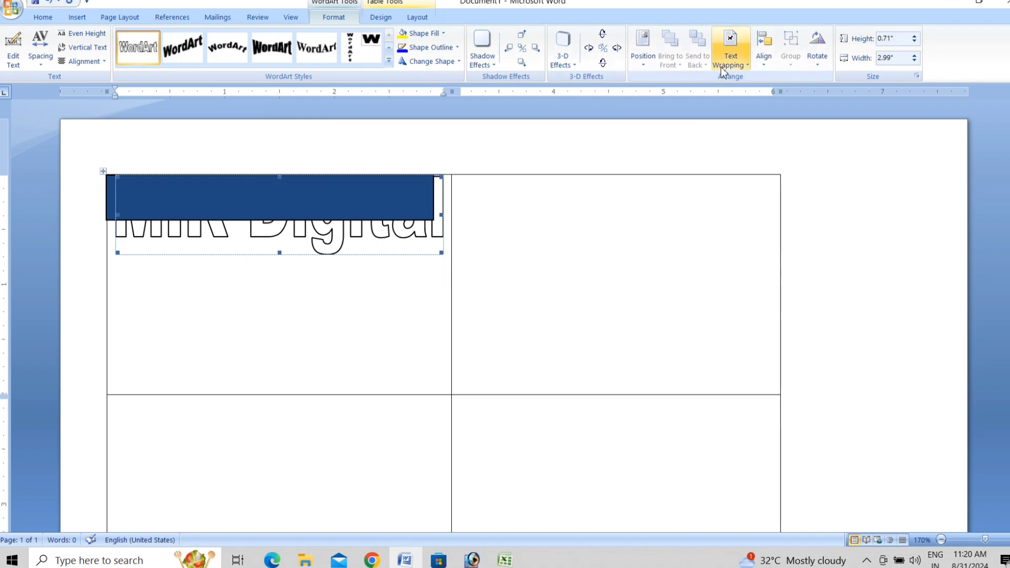
{"action": "left_click", "coordinate": [731, 50]}
{"action": "left_click", "coordinate": [757, 139]}
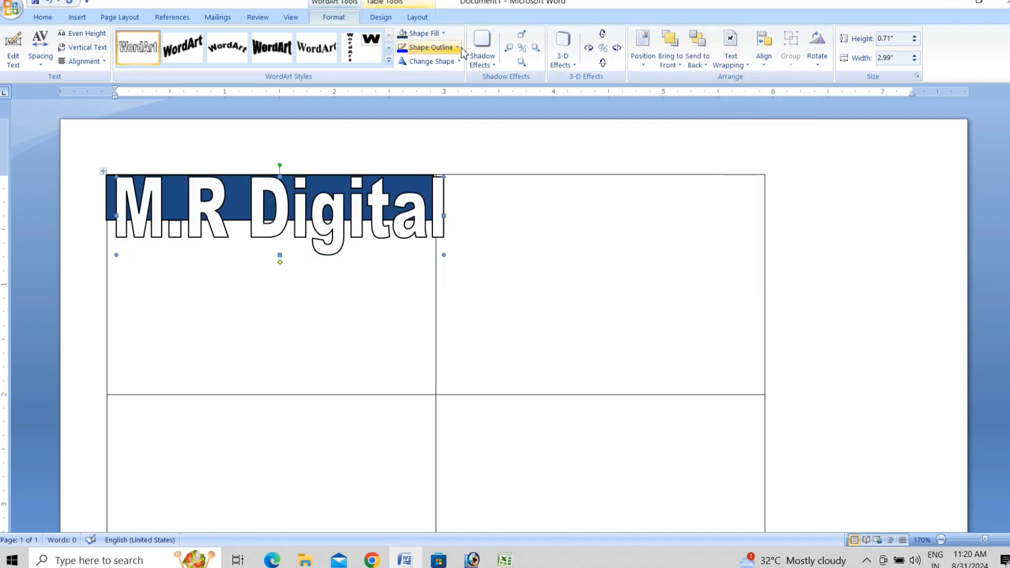
{"action": "left_click", "coordinate": [435, 62]}
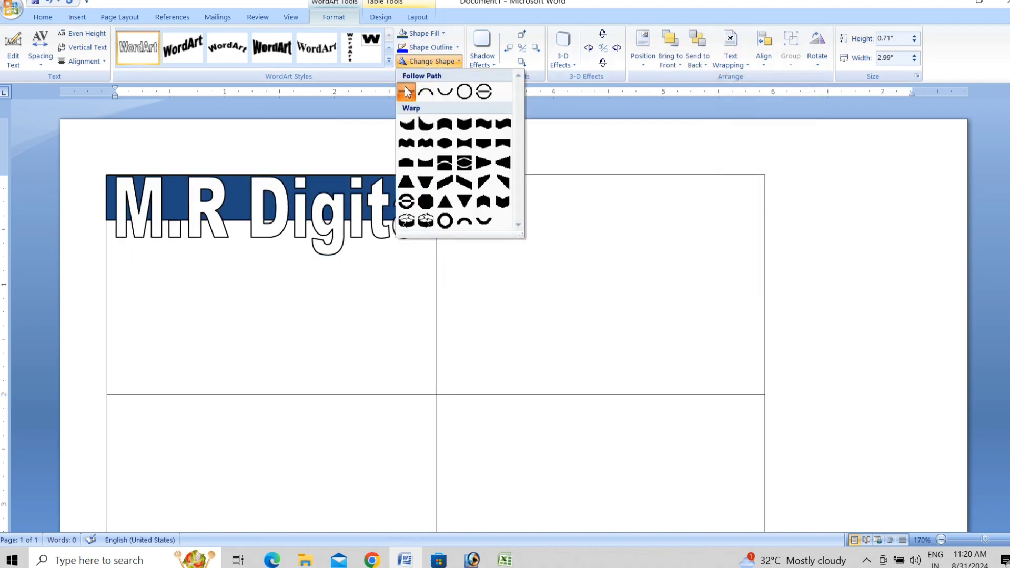
{"action": "left_click", "coordinate": [421, 62]}
{"action": "left_click", "coordinate": [443, 34]}
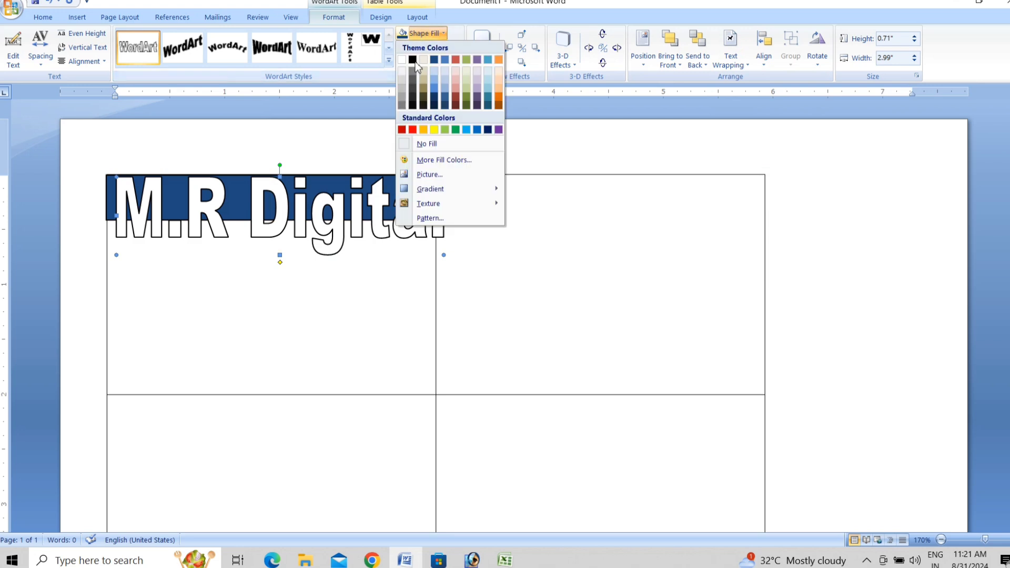
{"action": "left_click", "coordinate": [700, 138]}
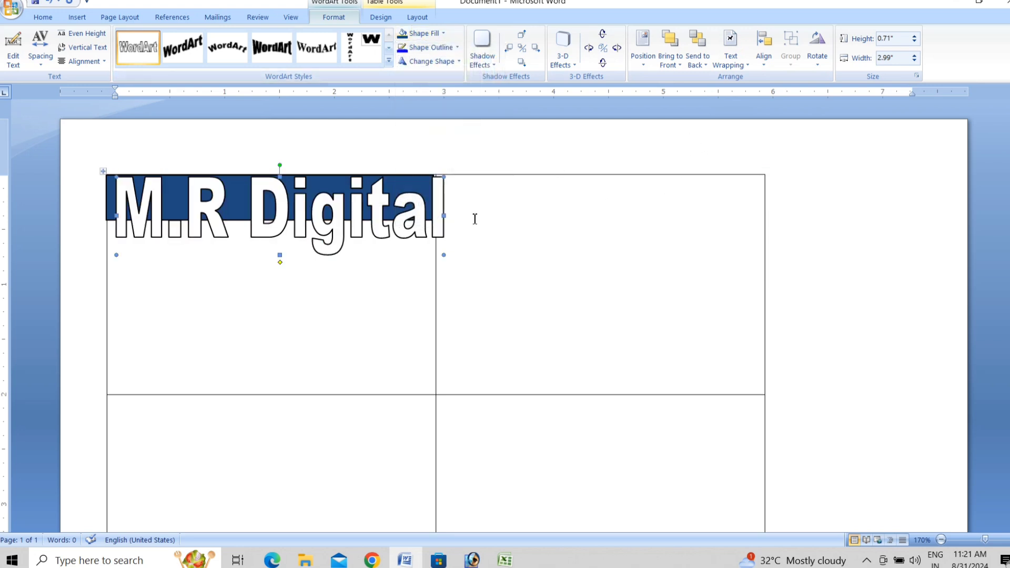
Shrink the M.R Digital WordArt to fit inside the dark blue banner.
{"action": "left_click_drag", "start_coordinate": [445, 257], "coordinate": [430, 205]}
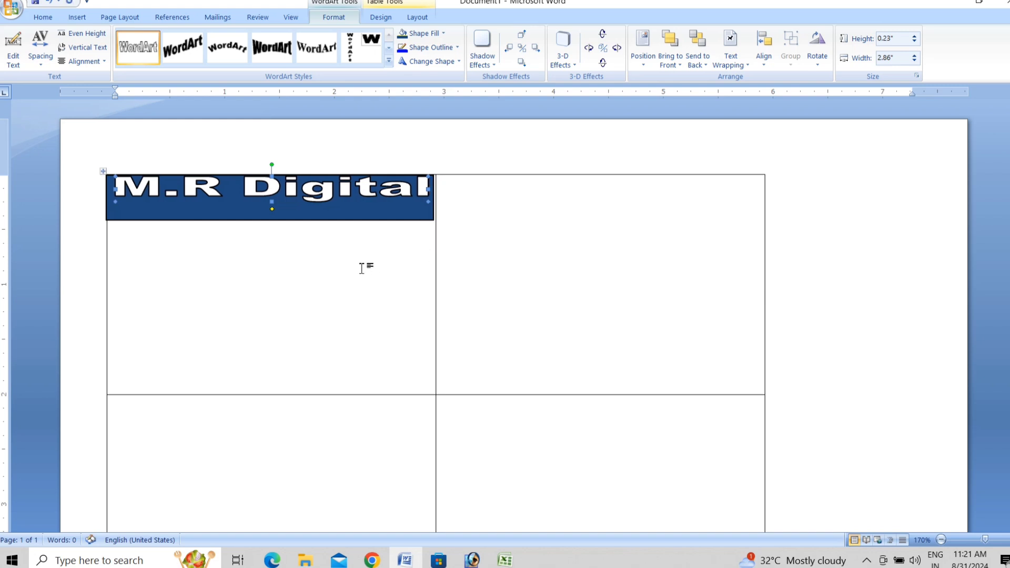
{"action": "left_click", "coordinate": [768, 51]}
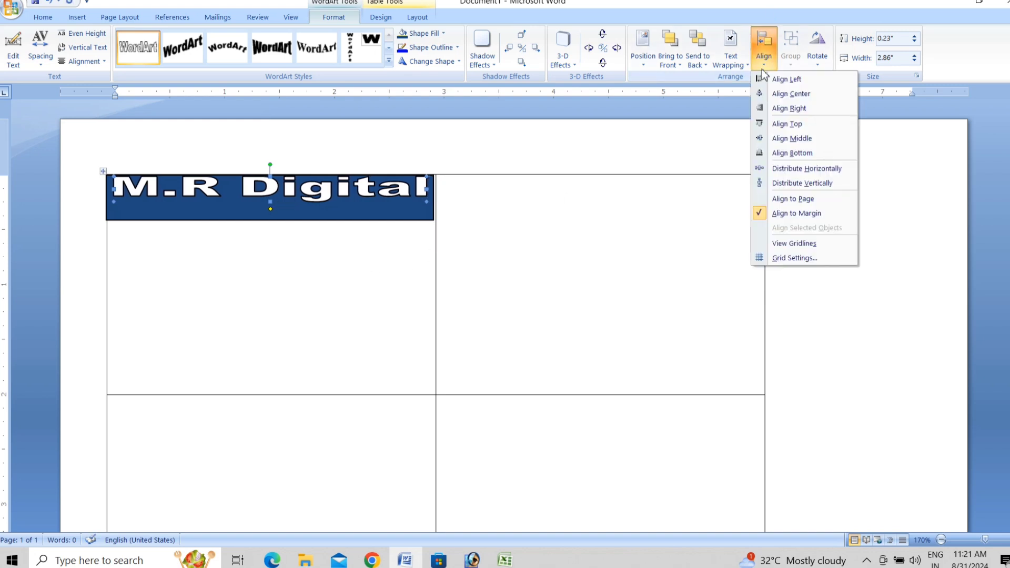
{"action": "left_click", "coordinate": [781, 106]}
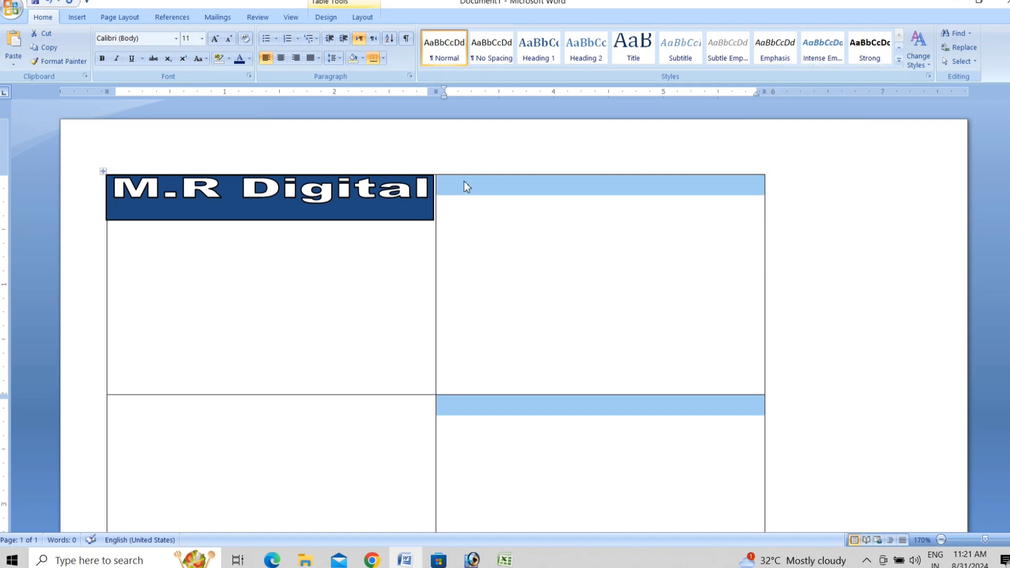
{"action": "left_click", "coordinate": [407, 200]}
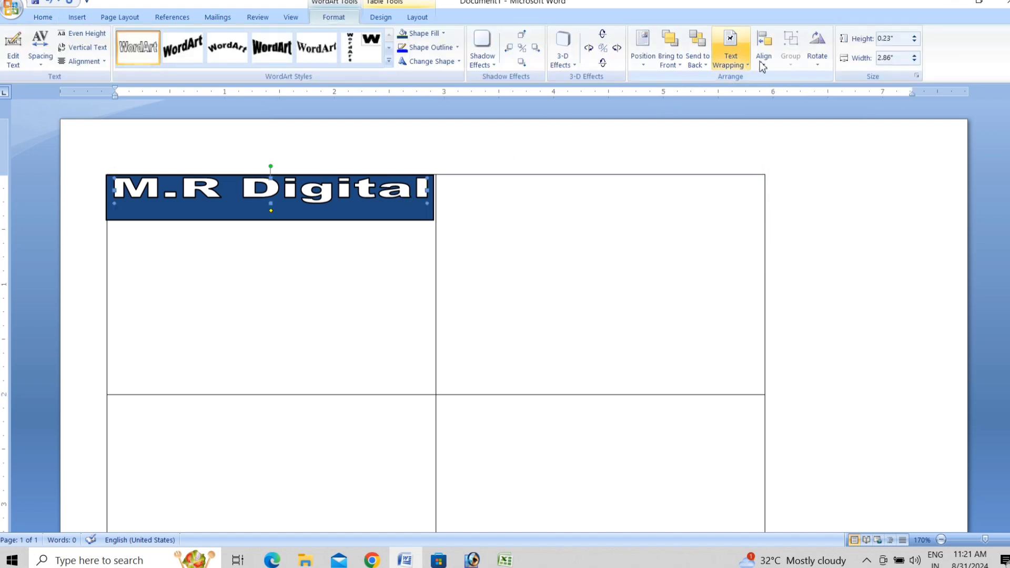
{"action": "left_click", "coordinate": [764, 50]}
{"action": "left_click", "coordinate": [807, 169]}
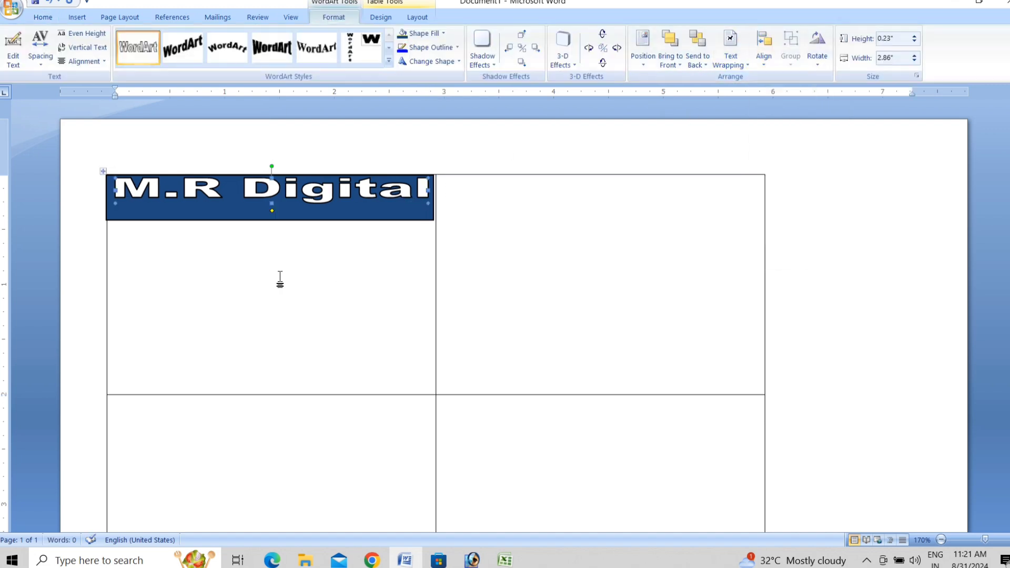
{"action": "left_click", "coordinate": [401, 285]}
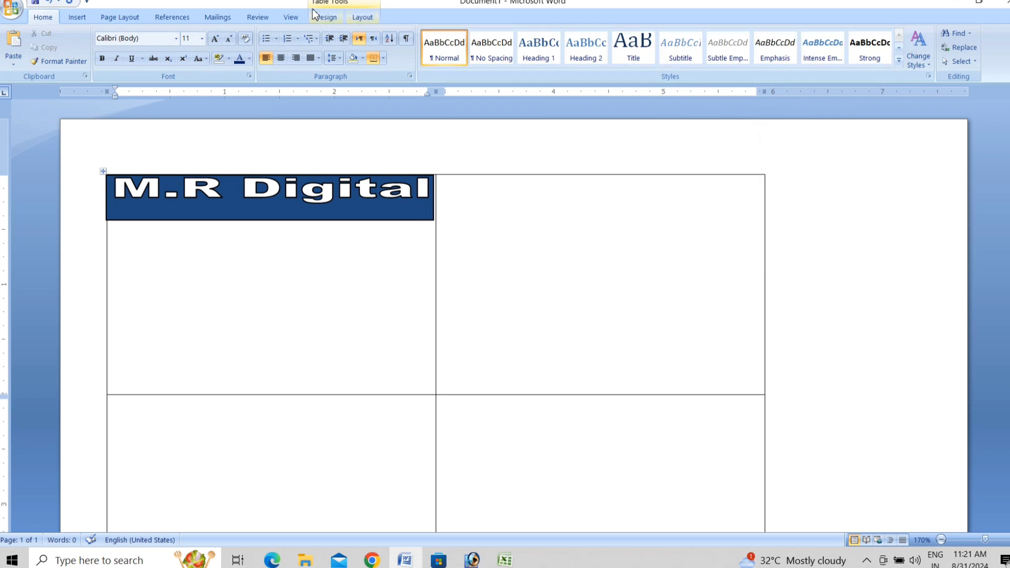
{"action": "left_click", "coordinate": [76, 17]}
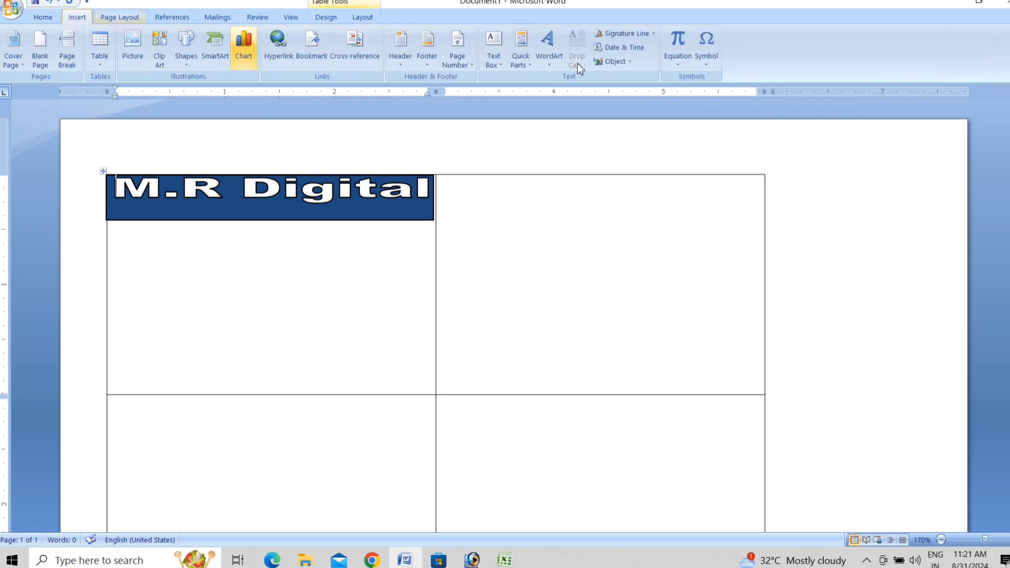
Add the shop's locality as a Behind Text WordArt, shrunk and placed under M.R Digital.
{"action": "left_click", "coordinate": [550, 52]}
{"action": "left_click", "coordinate": [543, 88]}
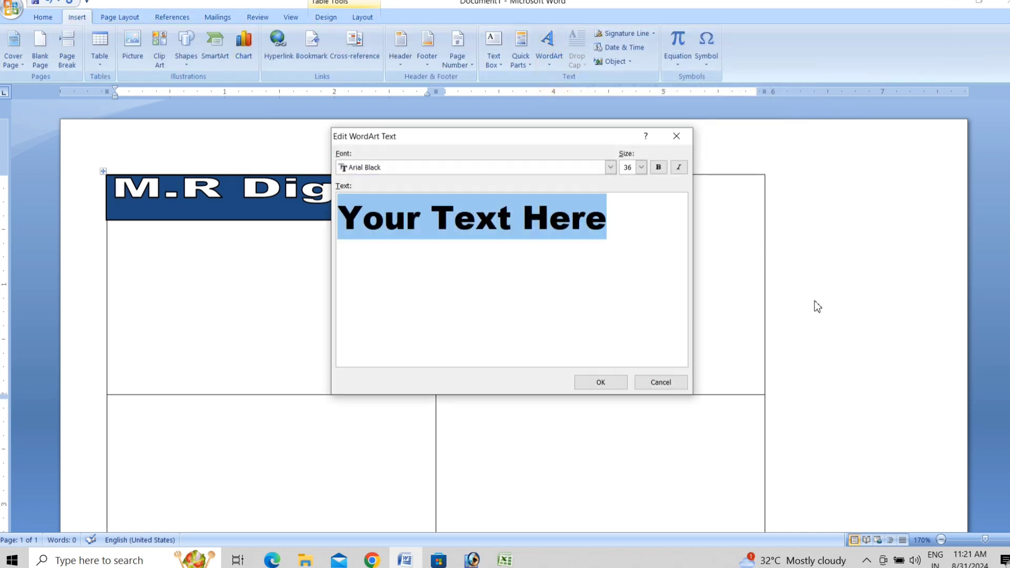
{"action": "type", "text": "N"}
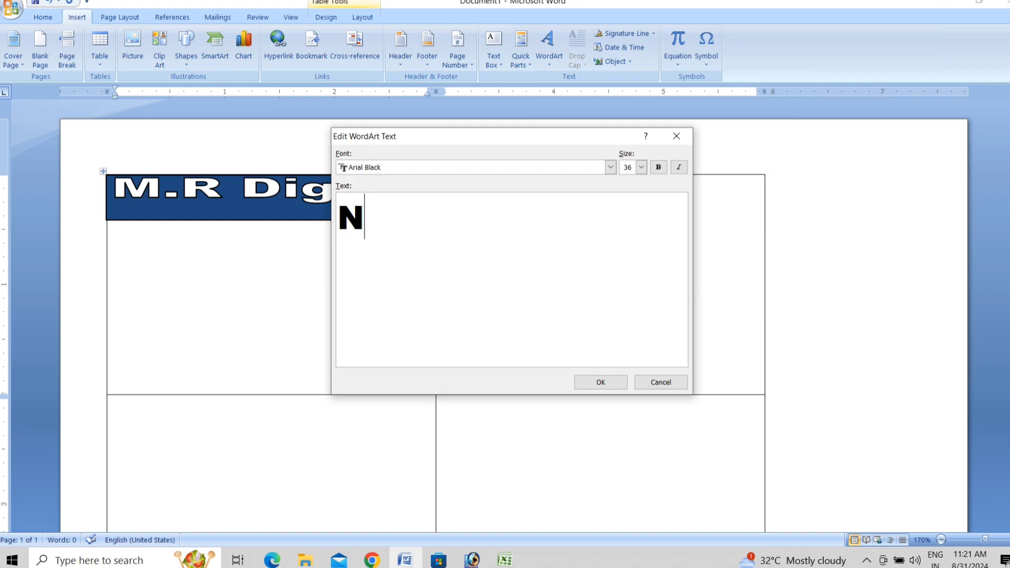
{"action": "type", "text": "i."}
{"action": "type", "text": "bagan, Hojai"}
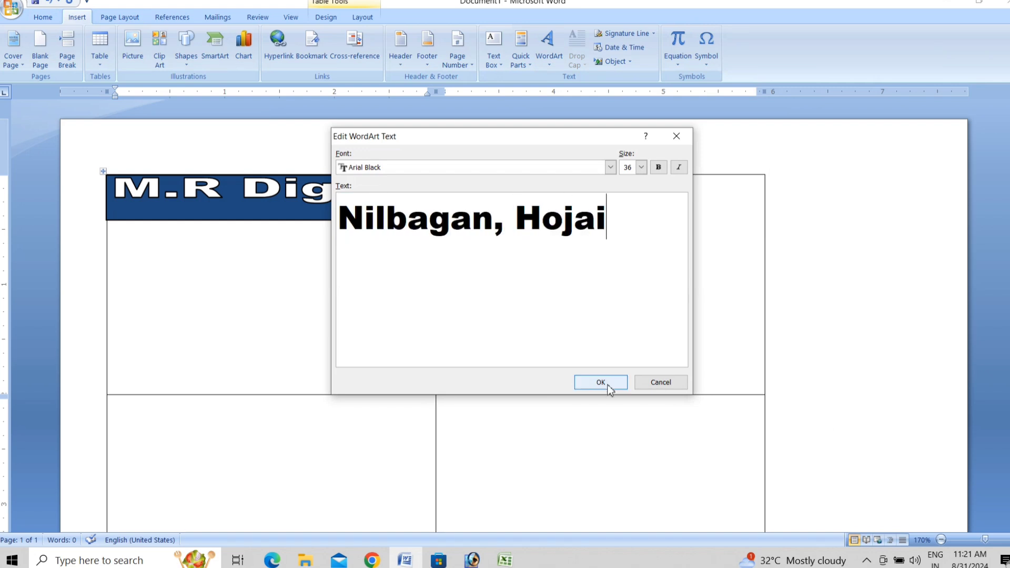
{"action": "left_click", "coordinate": [600, 382]}
{"action": "left_click", "coordinate": [730, 52]}
{"action": "left_click", "coordinate": [744, 129]}
{"action": "left_click_drag", "start_coordinate": [571, 251], "coordinate": [429, 219]}
{"action": "left_click_drag", "start_coordinate": [331, 215], "coordinate": [262, 201]}
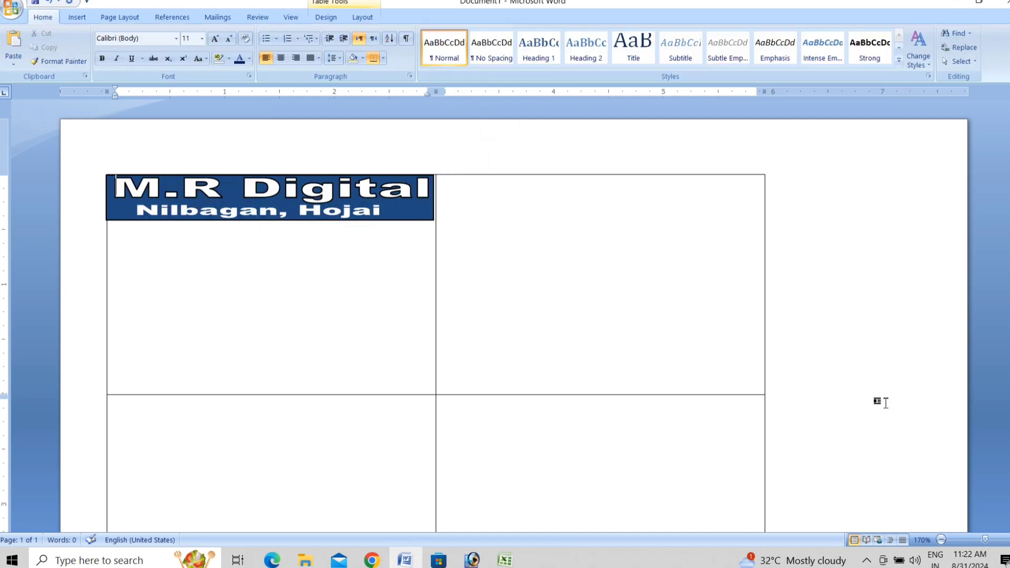
{"action": "left_click", "coordinate": [421, 33]}
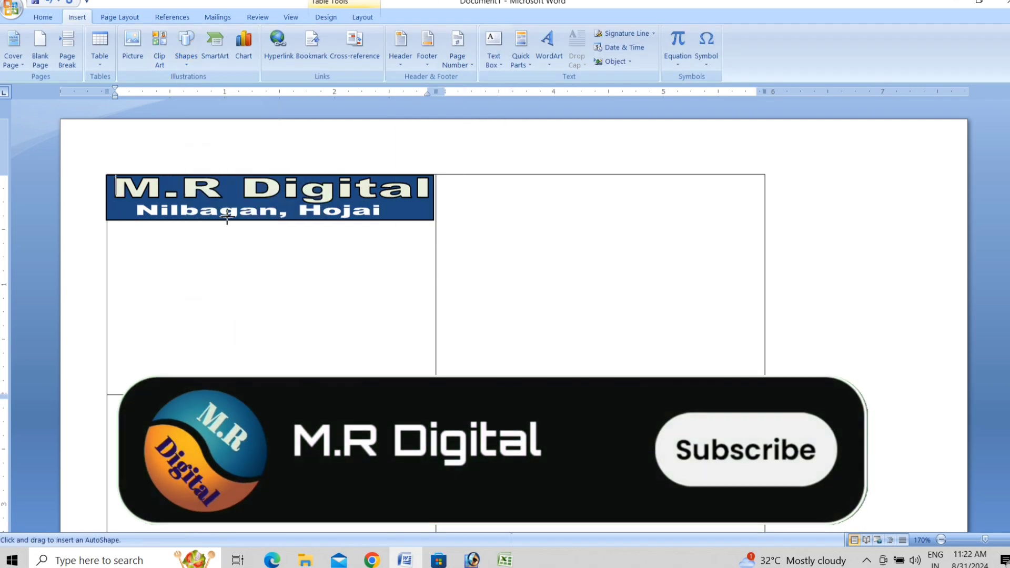
Draw a small rectangle under the banner and give it a purple style.
{"action": "left_click_drag", "start_coordinate": [222, 226], "coordinate": [311, 243]}
{"action": "left_click", "coordinate": [447, 33]}
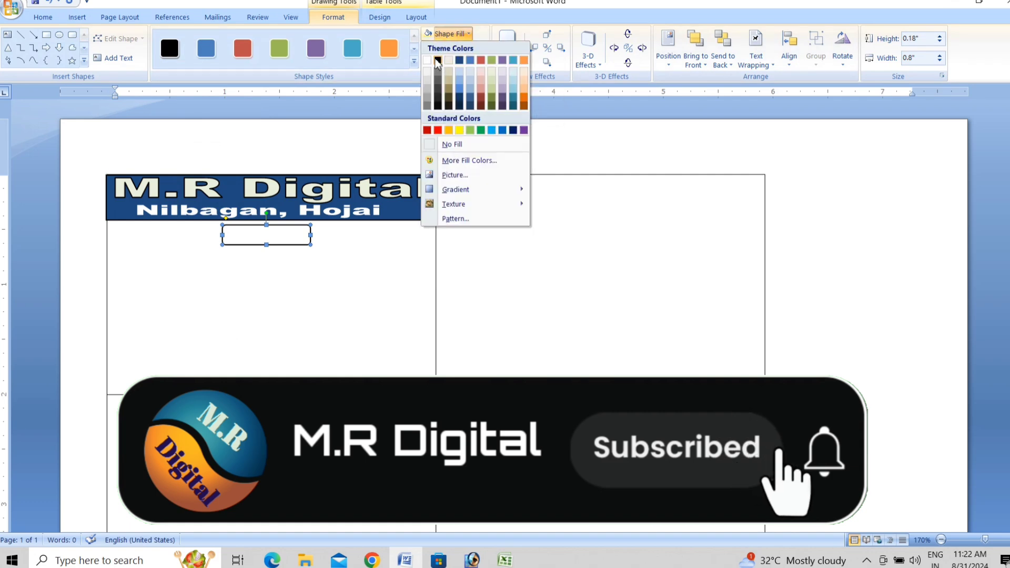
{"action": "left_click", "coordinate": [414, 63]}
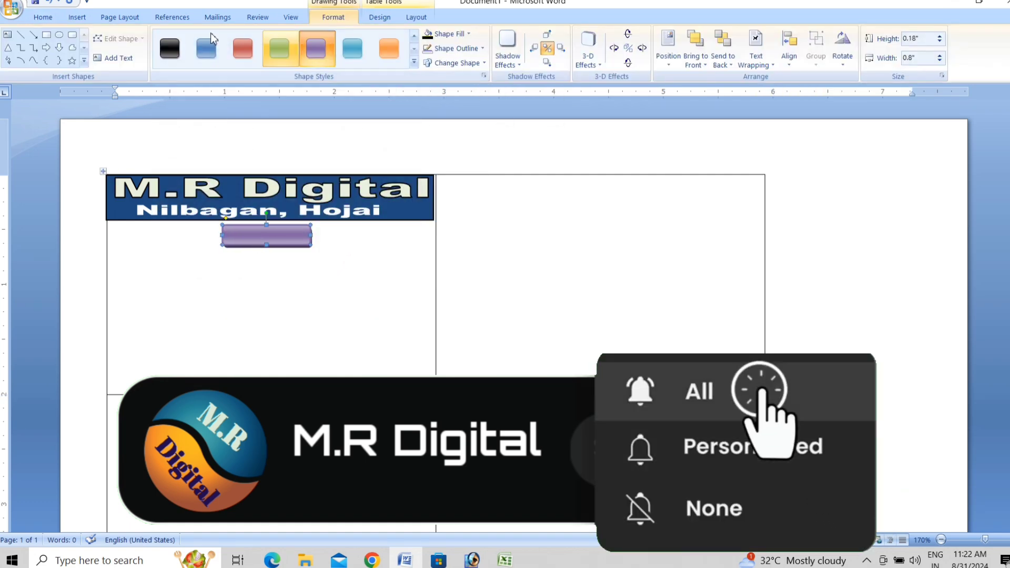
{"action": "left_click", "coordinate": [77, 18]}
Insert an 'ID CARD' WordArt in front of text, shrink it and move it onto the purple bar.
{"action": "left_click", "coordinate": [548, 48]}
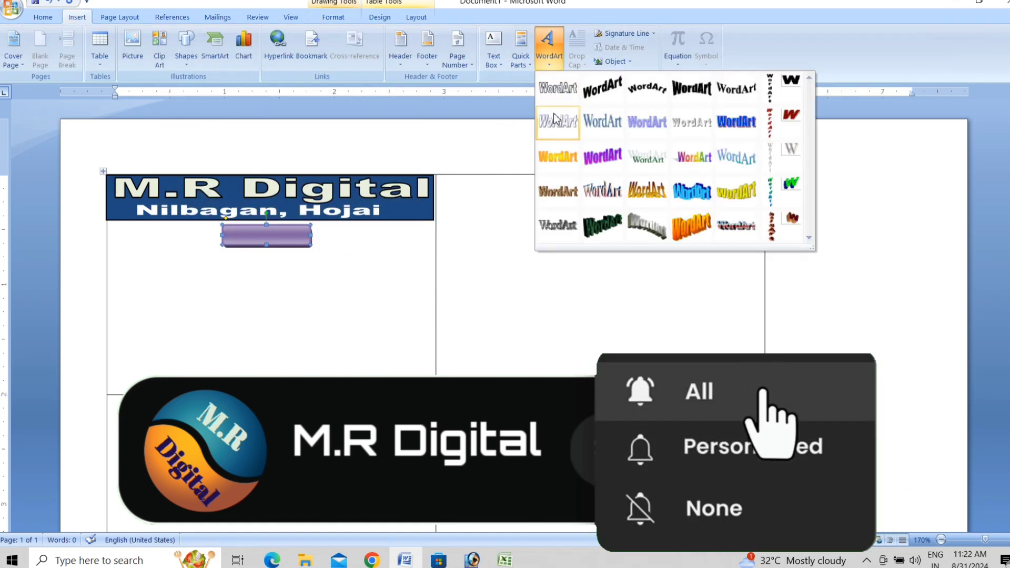
{"action": "left_click", "coordinate": [558, 86]}
{"action": "type", "text": "ID CARD"}
{"action": "left_click", "coordinate": [616, 385]}
{"action": "left_click", "coordinate": [731, 56]}
{"action": "left_click", "coordinate": [758, 140]}
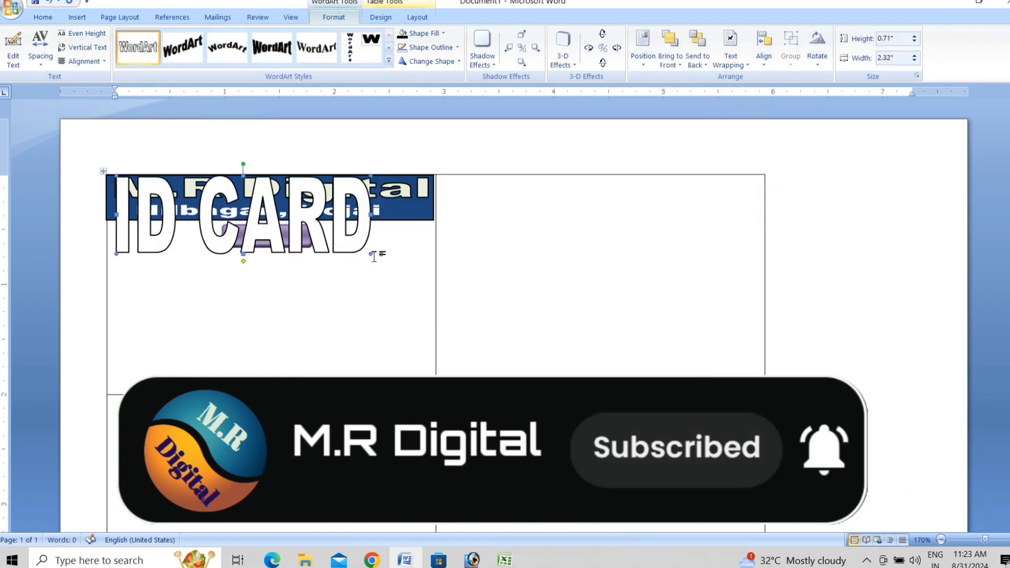
{"action": "left_click_drag", "start_coordinate": [371, 254], "coordinate": [307, 278]}
{"action": "left_click_drag", "start_coordinate": [279, 287], "coordinate": [310, 231]}
Set ID CARD to Behind Text and centre it on the purple label.
{"action": "left_click", "coordinate": [731, 57]}
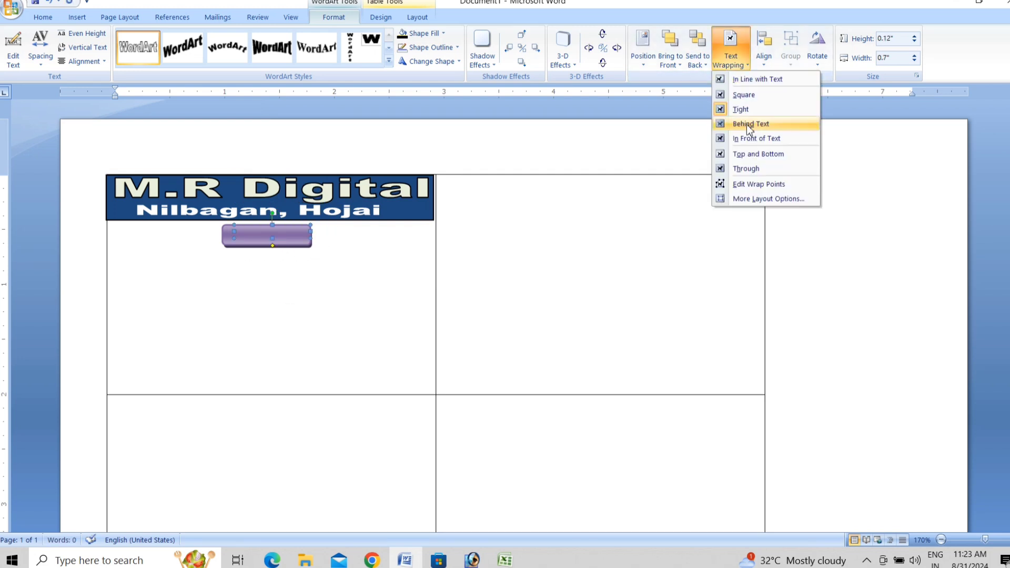
{"action": "left_click", "coordinate": [751, 124]}
{"action": "left_click", "coordinate": [323, 271]}
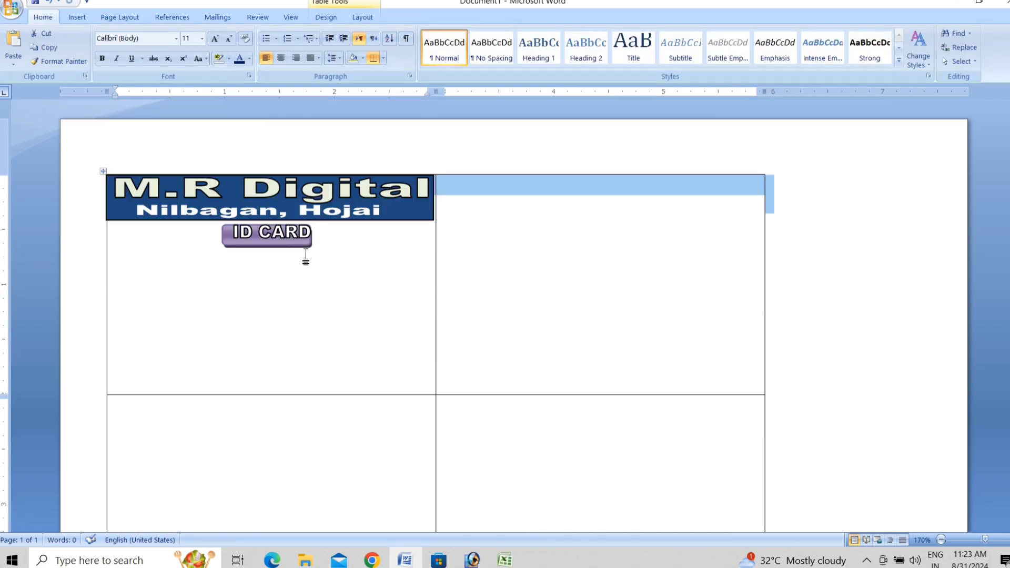
{"action": "left_click", "coordinate": [291, 251]}
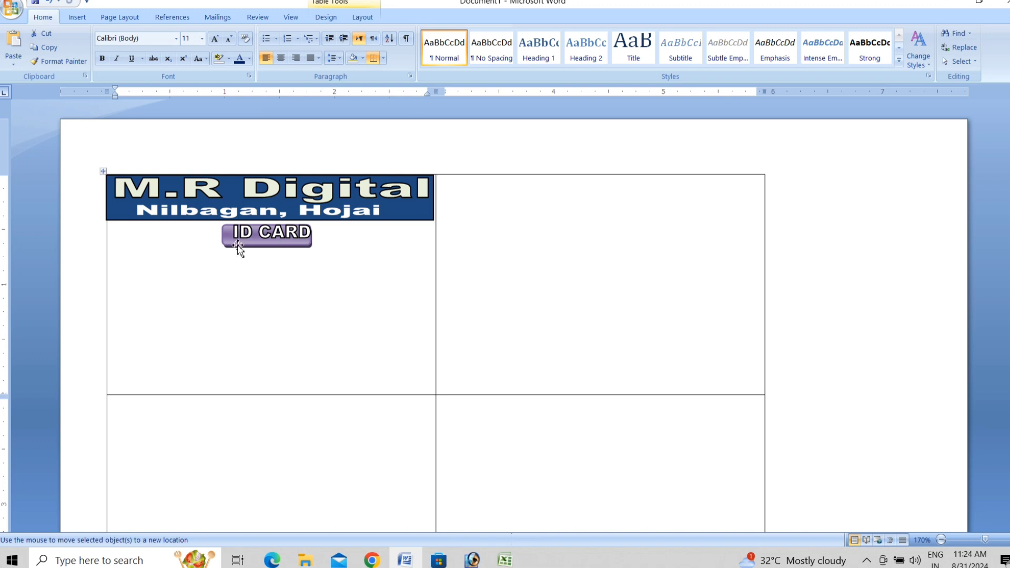
{"action": "left_click", "coordinate": [273, 243]}
{"action": "left_click", "coordinate": [295, 284]}
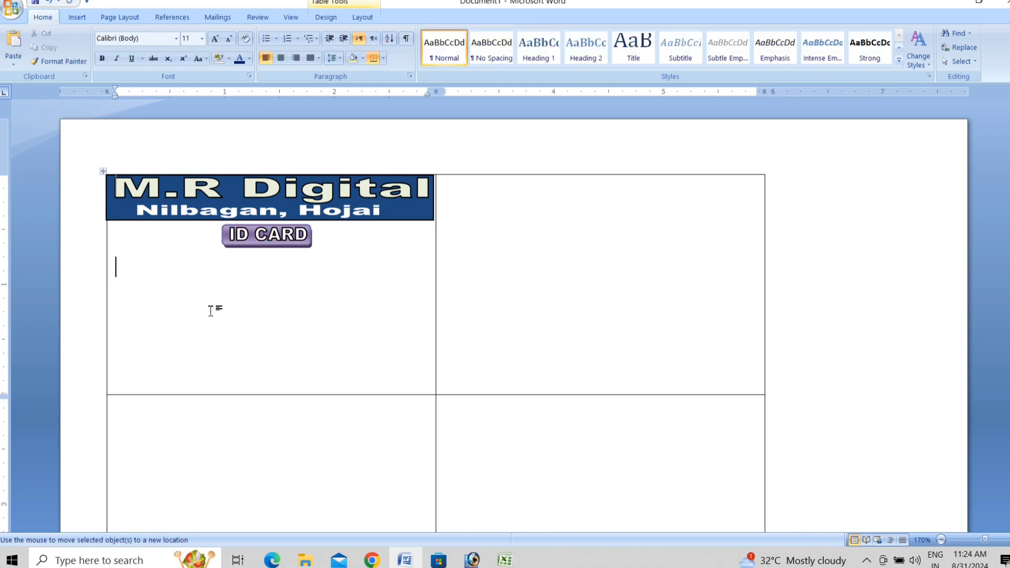
Type the Name:-, Class:-, Roll no:-, Address:- and Phone: labels on separate lines.
{"action": "type", "text": "Name:- Class"}
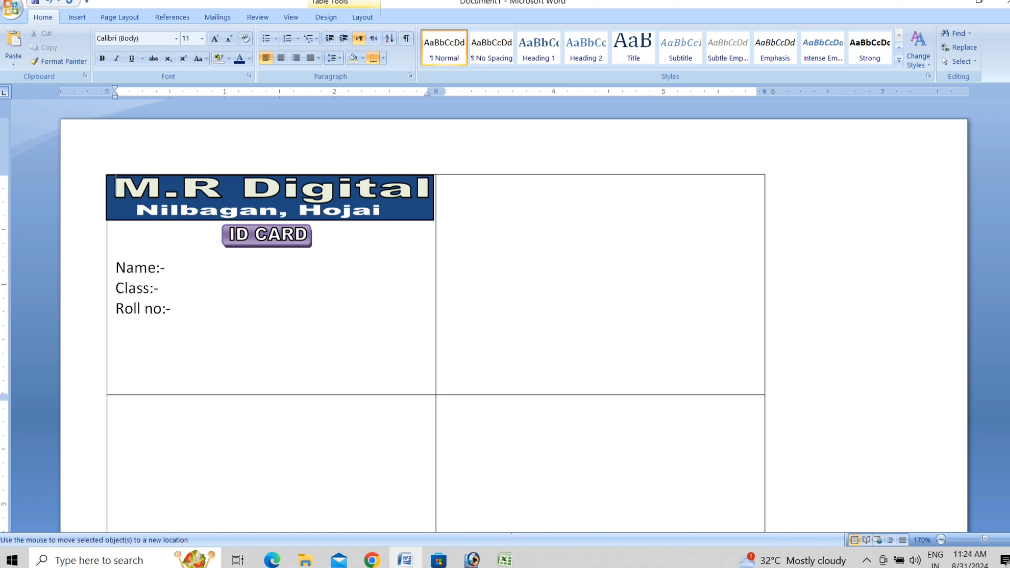
{"action": "key", "text": "BackSpace"}
{"action": "type", "text": "dre"}
{"action": "key", "text": "BackSpace"}
{"action": "key", "text": "BackSpace"}
{"action": "type", "text": "dress:-"}
{"action": "key", "text": "Return"}
{"action": "type", "text": "Phone:"}
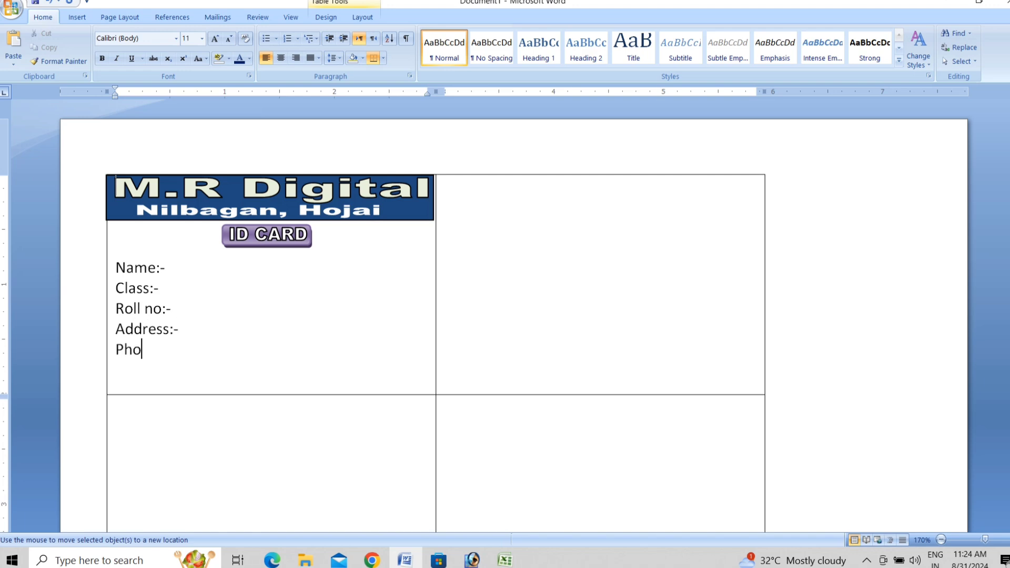
{"action": "left_click", "coordinate": [76, 17]}
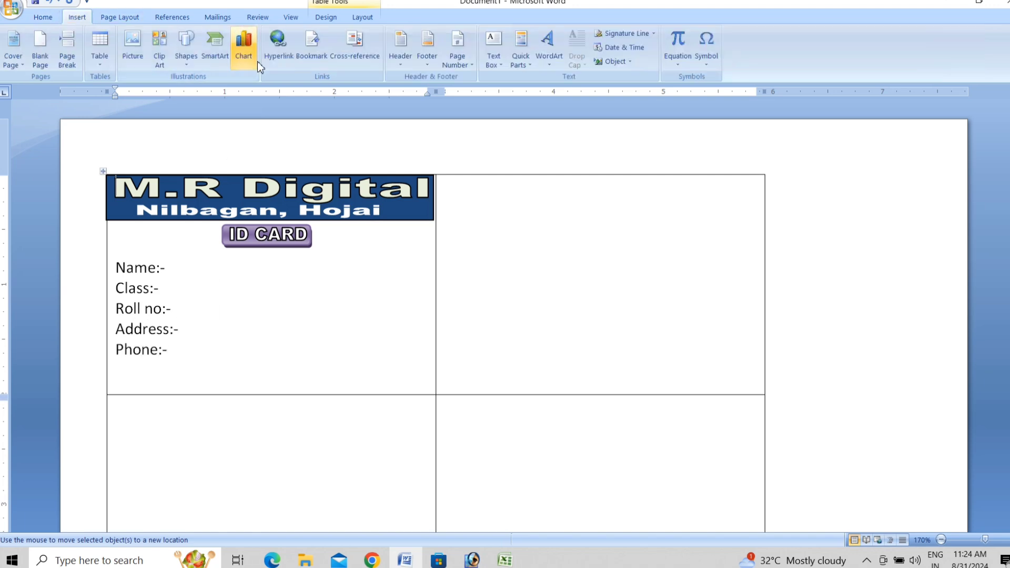
{"action": "left_click", "coordinate": [243, 50]}
{"action": "left_click", "coordinate": [43, 17]}
Draw a rectangle bar below the Phone line and give it a pink style.
{"action": "left_click", "coordinate": [76, 17]}
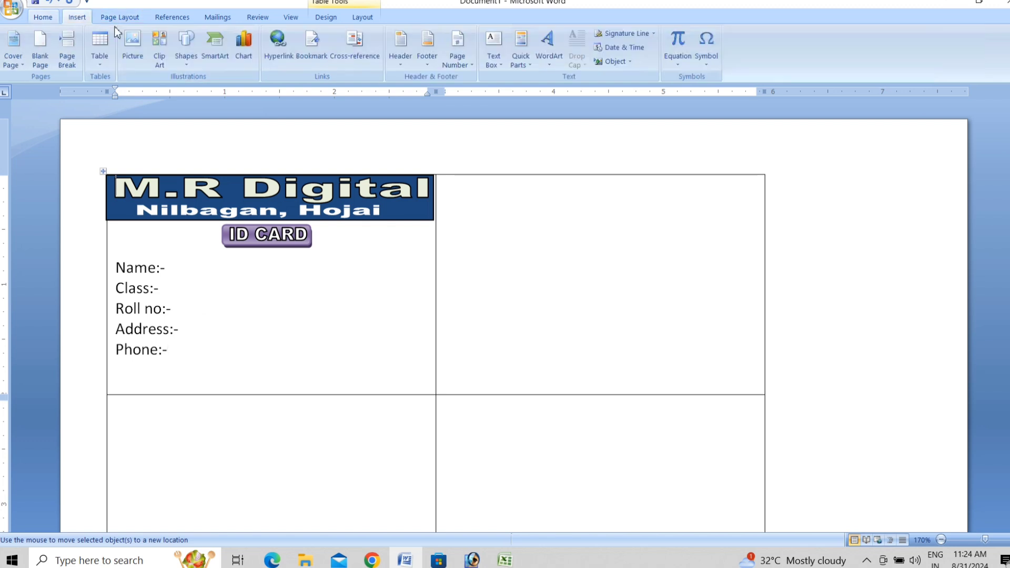
{"action": "left_click", "coordinate": [187, 48]}
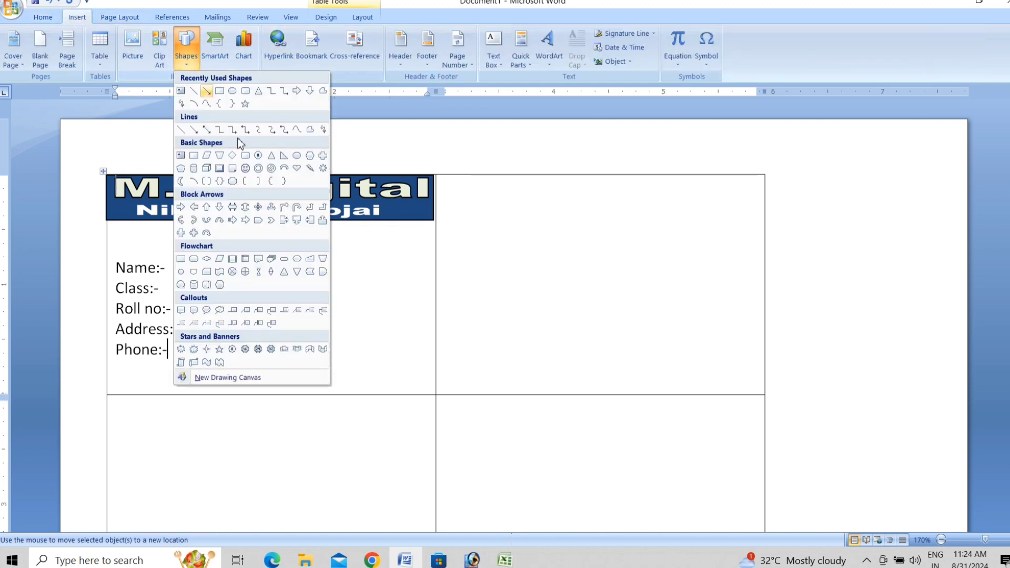
{"action": "left_click", "coordinate": [219, 92]}
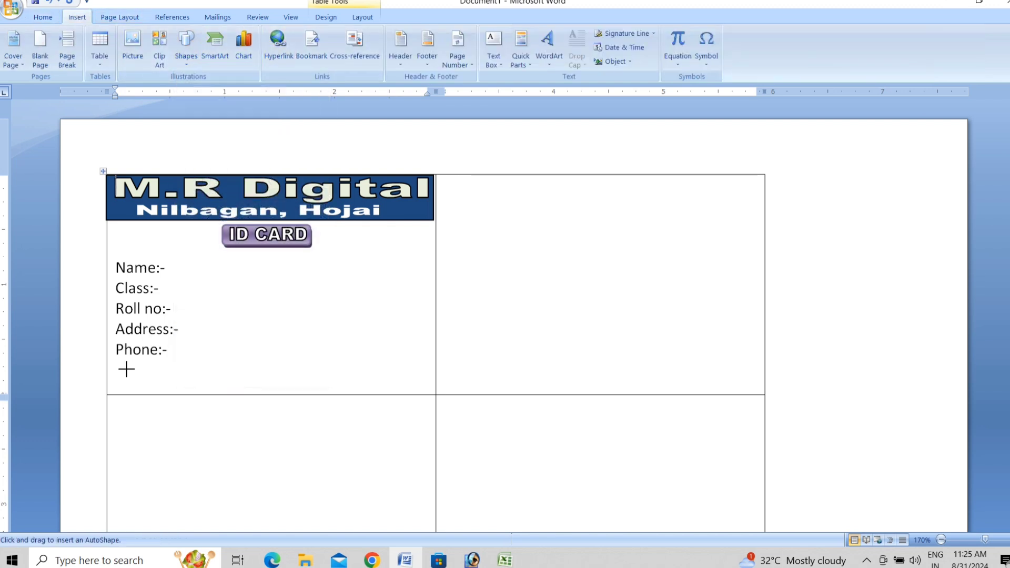
{"action": "mouse_move", "coordinate": [108, 363]}
{"action": "left_mouse_down"}
{"action": "mouse_move", "coordinate": [124, 377]}
{"action": "mouse_move", "coordinate": [437, 390]}
{"action": "left_mouse_up"}
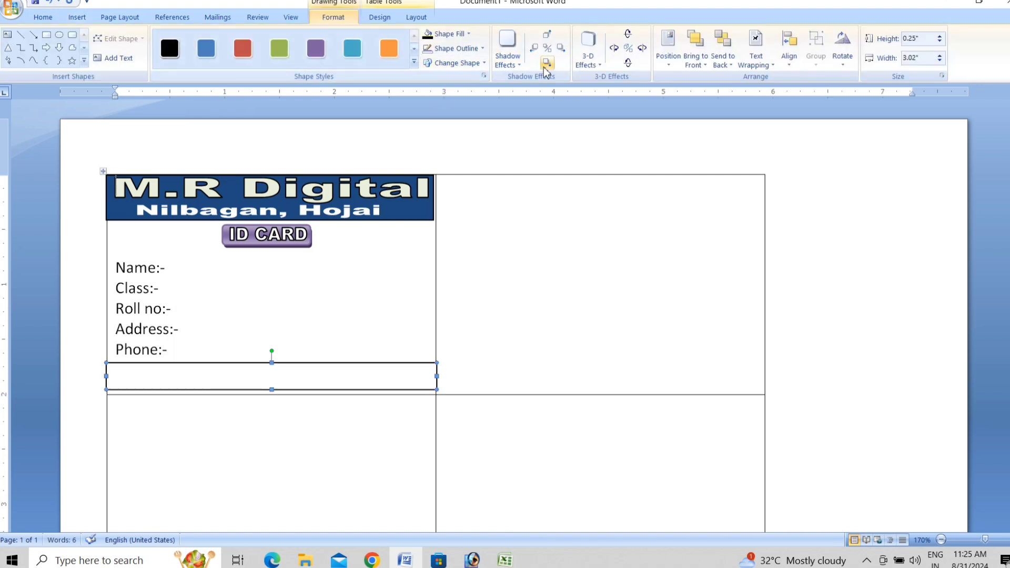
{"action": "left_click", "coordinate": [415, 63]}
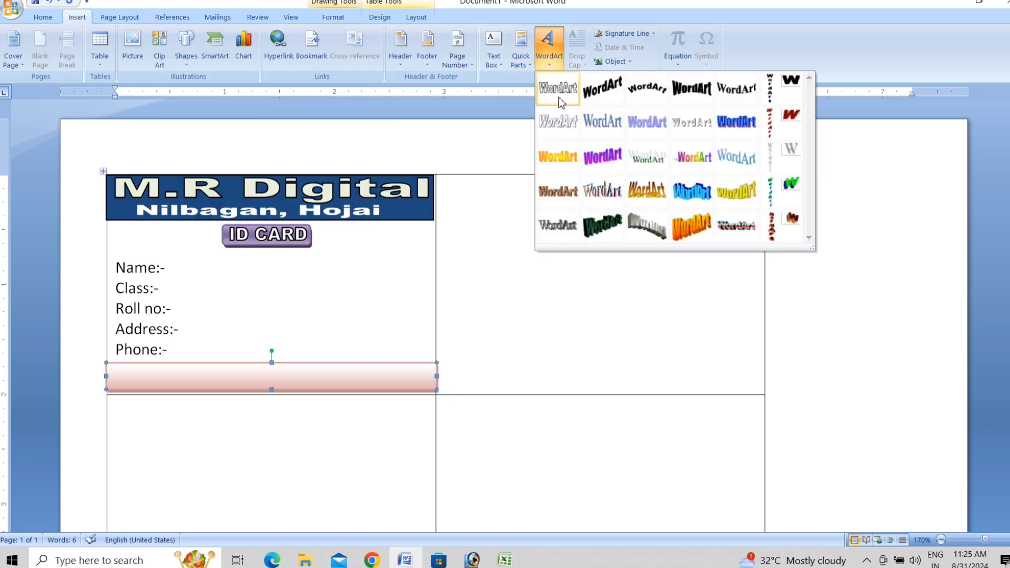
{"action": "left_click", "coordinate": [559, 102]}
Add a WordArt line with the shop's full address and fit it onto the pink bar.
{"action": "type", "text": "M.R Digita"}
{"action": "key", "text": "ctrl+a"}
{"action": "key", "text": "BackSpace"}
{"action": "type", "text": "Nilbagan, HOJAI"}
{"action": "key", "text": "BackSpace"}
{"action": "key", "text": "BackSpace"}
{"action": "key", "text": "BackSpace"}
{"action": "key", "text": "BackSpace"}
{"action": "key", "text": "BackSpace"}
{"action": "type", "text": "Hojai,ASSA"}
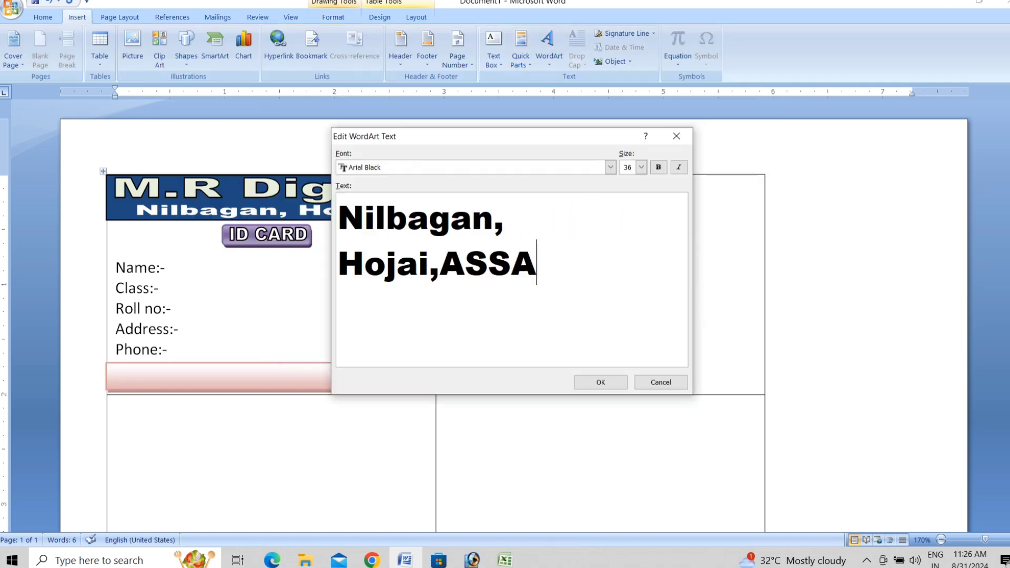
{"action": "key", "text": "BackSpace"}
{"action": "key", "text": "BackSpace"}
{"action": "key", "text": "BackSpace"}
{"action": "type", "text": "ssam, 782440"}
{"action": "left_click", "coordinate": [601, 382]}
{"action": "left_click_drag", "start_coordinate": [414, 368], "coordinate": [411, 367]}
{"action": "left_click_drag", "start_coordinate": [263, 354], "coordinate": [267, 377]}
Adjust the address WordArt's formatting and move it lower on the bar.
{"action": "left_click", "coordinate": [457, 47]}
{"action": "left_click", "coordinate": [413, 74]}
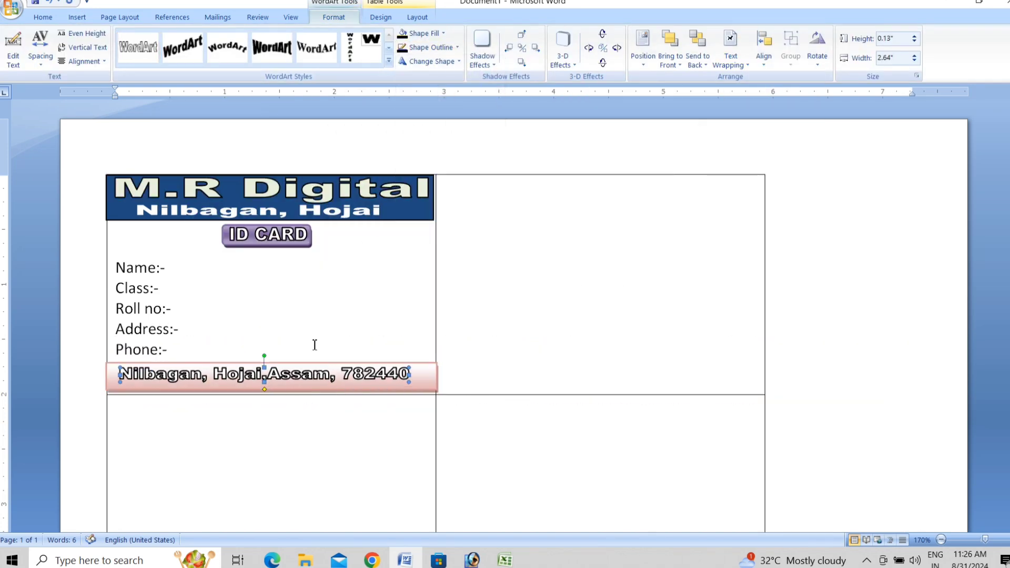
{"action": "left_click", "coordinate": [77, 18]}
{"action": "left_click_drag", "start_coordinate": [381, 371], "coordinate": [382, 382]}
Duplicate the address WordArt, change it to the mobile number line, and place it on the bar.
{"action": "key", "text": "ctrl+c"}
{"action": "key", "text": "ctrl+v"}
{"action": "double_click", "coordinate": [270, 354]}
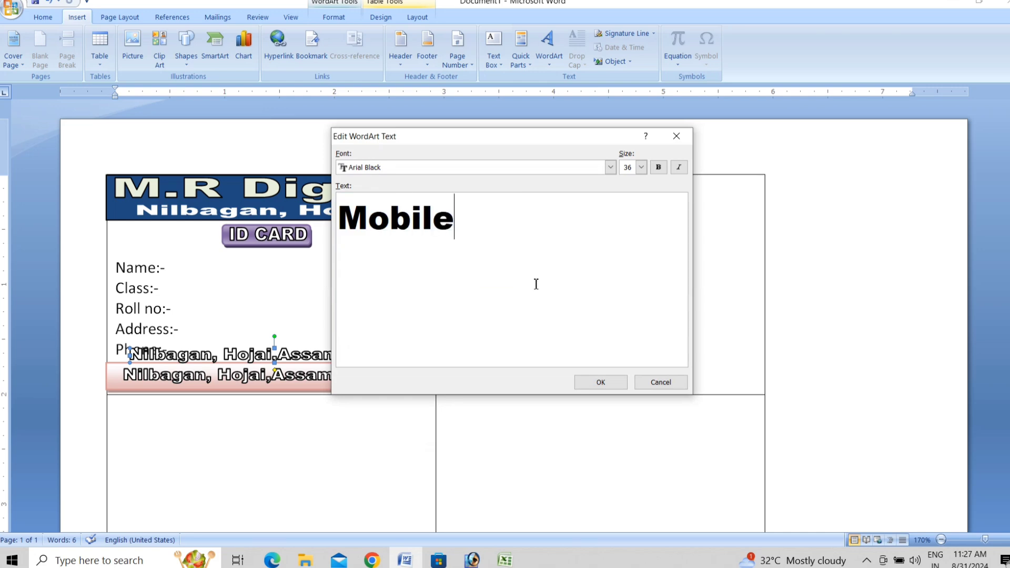
{"action": "left_click", "coordinate": [601, 382]}
{"action": "left_click_drag", "start_coordinate": [420, 363], "coordinate": [296, 355]}
{"action": "left_click_drag", "start_coordinate": [216, 353], "coordinate": [412, 388]}
Make the mobile number text solid black and stretch it across the pink bar.
{"action": "left_click", "coordinate": [327, 385]}
{"action": "left_click", "coordinate": [334, 18]}
{"action": "left_click", "coordinate": [457, 48]}
{"action": "left_click", "coordinate": [419, 157]}
{"action": "left_click", "coordinate": [443, 33]}
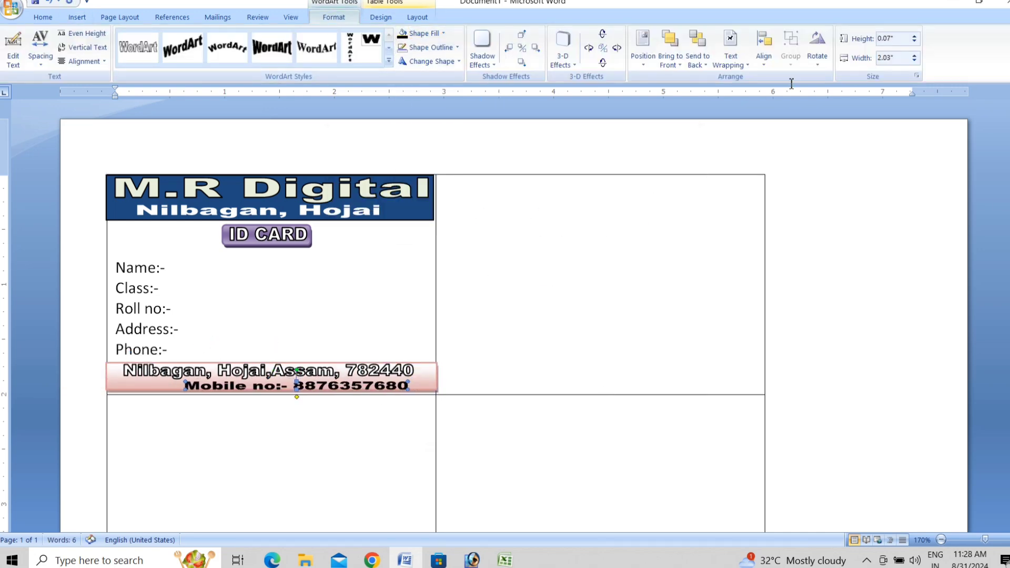
{"action": "left_click", "coordinate": [166, 268]}
{"action": "left_click", "coordinate": [78, 18]}
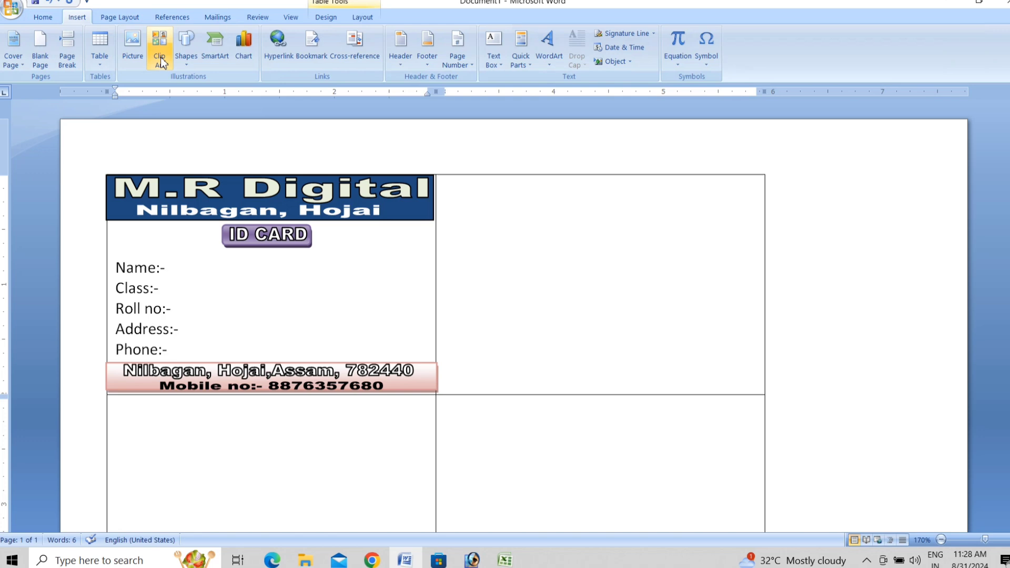
Draw a small square rectangle as a photo box to the right of the ID CARD label.
{"action": "left_click", "coordinate": [186, 47]}
{"action": "left_click", "coordinate": [220, 92]}
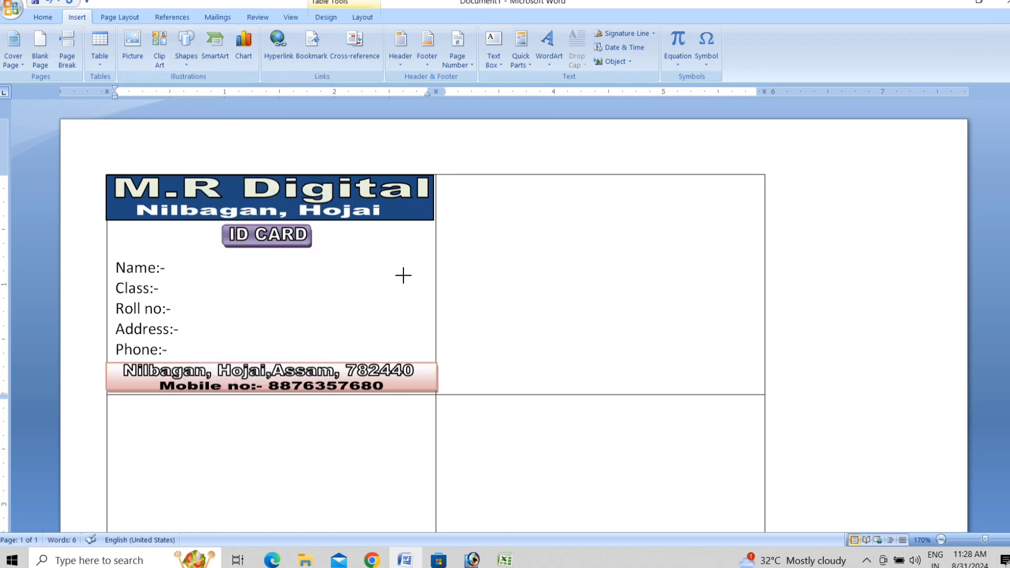
{"action": "left_click_drag", "start_coordinate": [361, 232], "coordinate": [420, 298]}
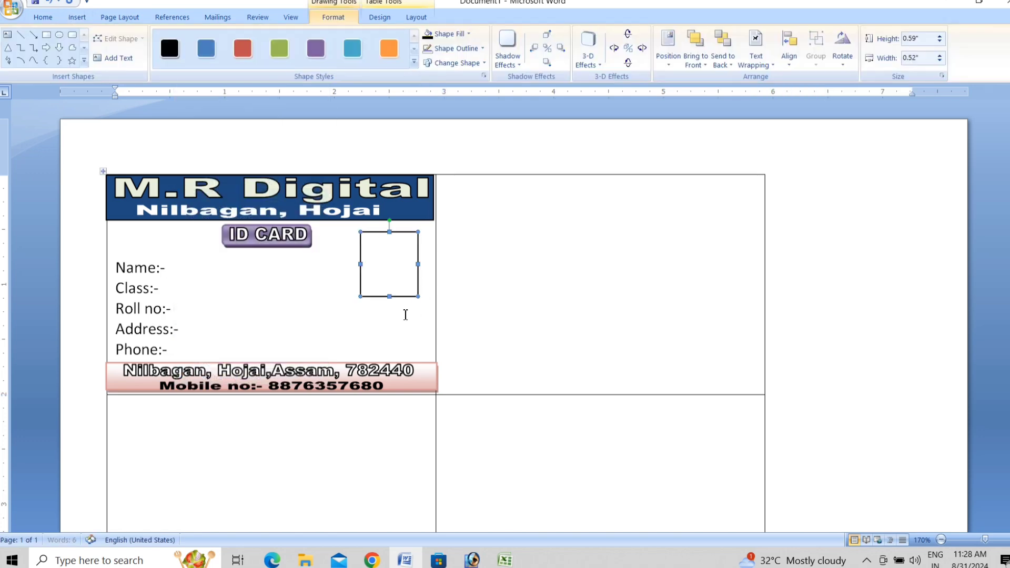
{"action": "left_click", "coordinate": [318, 288]}
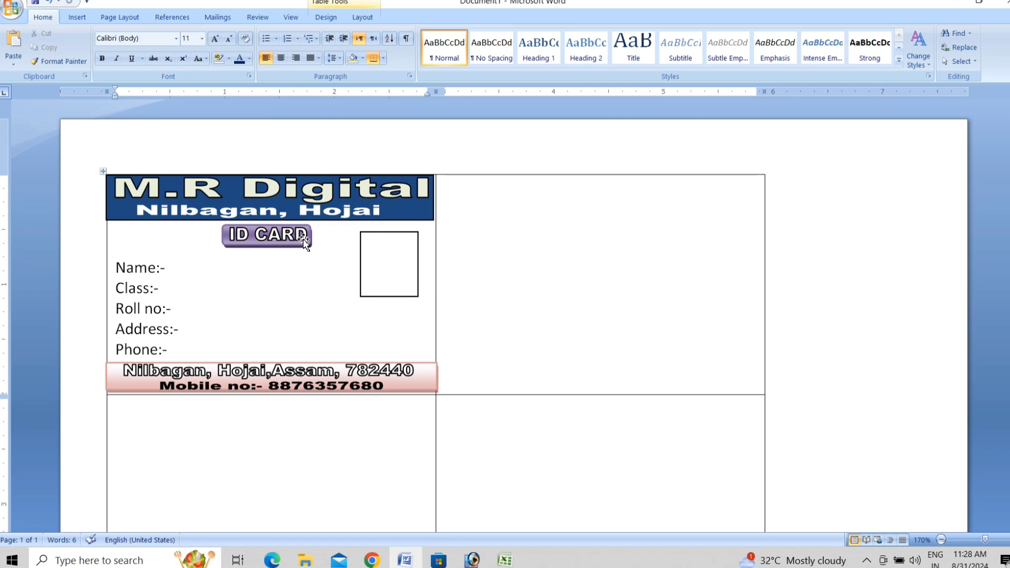
Start a Labels mail merge with the default label options and paste the ID card into the first label.
{"action": "left_click", "coordinate": [217, 16]}
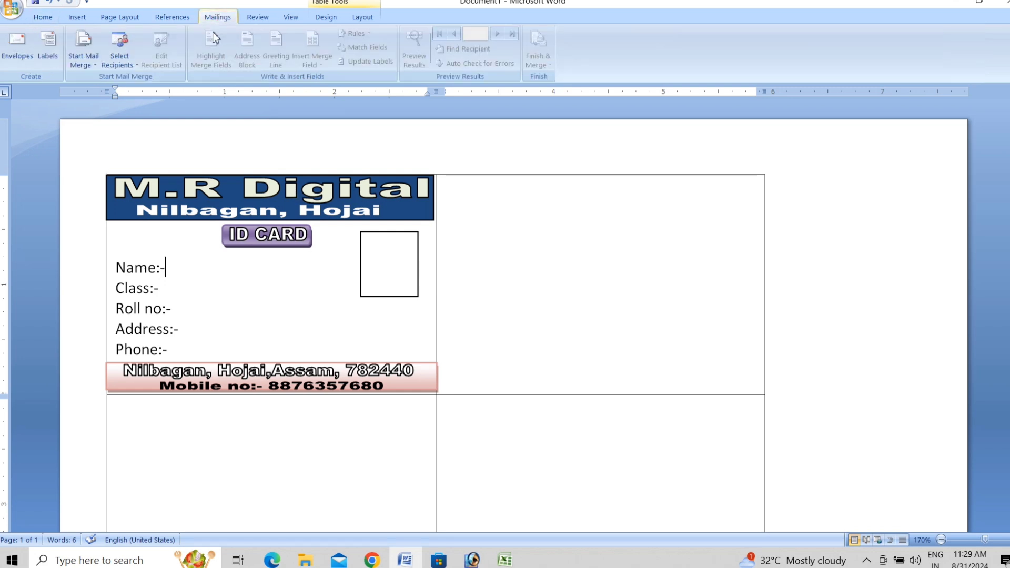
{"action": "left_click", "coordinate": [89, 57]}
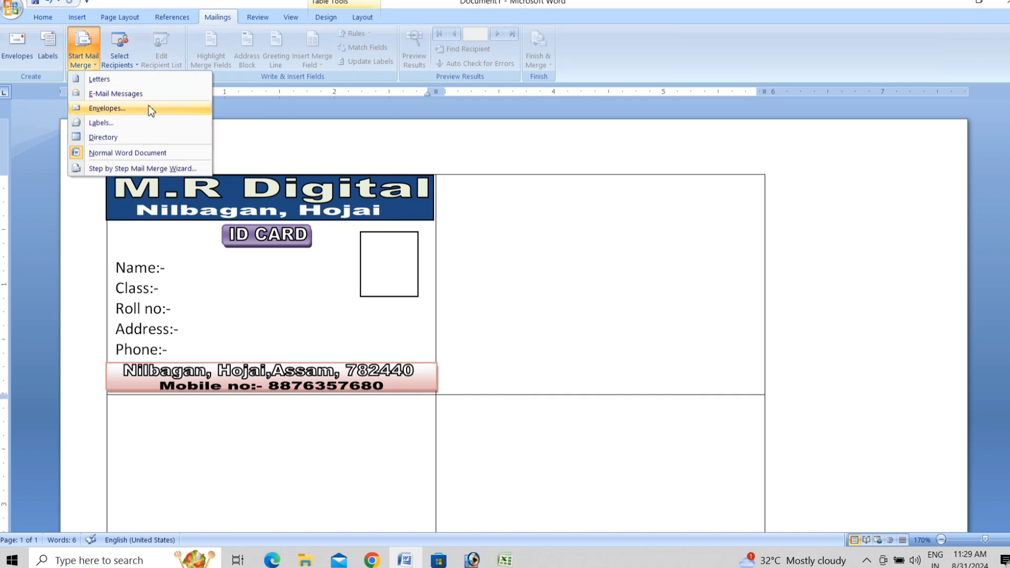
{"action": "left_click", "coordinate": [125, 124]}
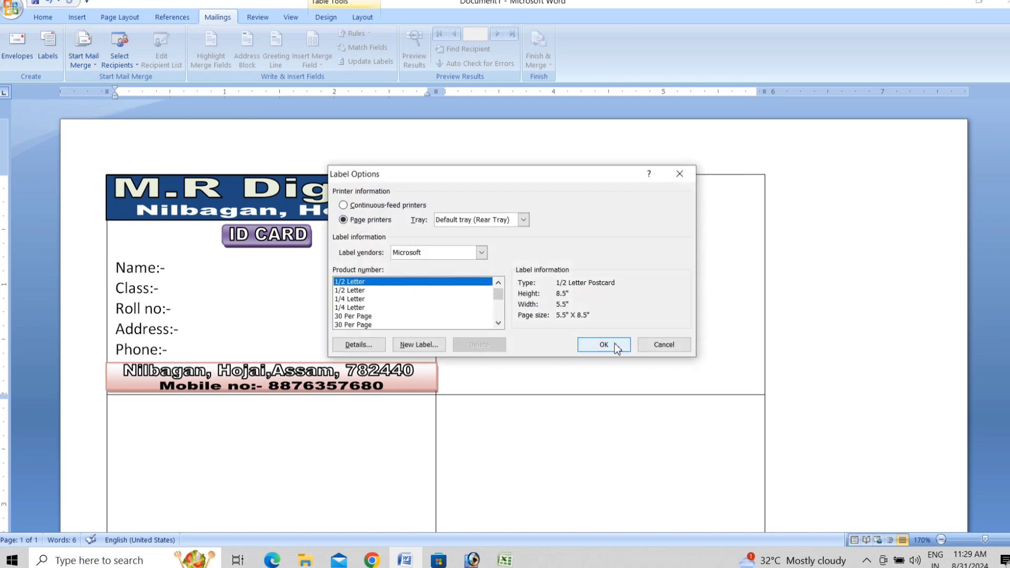
{"action": "left_click", "coordinate": [614, 346]}
{"action": "left_click", "coordinate": [489, 302]}
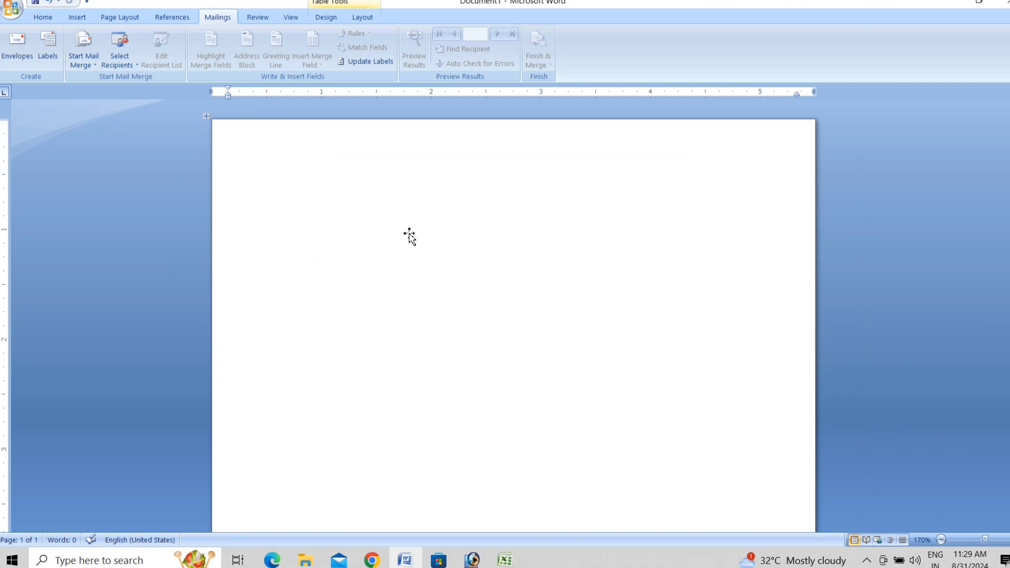
{"action": "key", "text": "ctrl+v"}
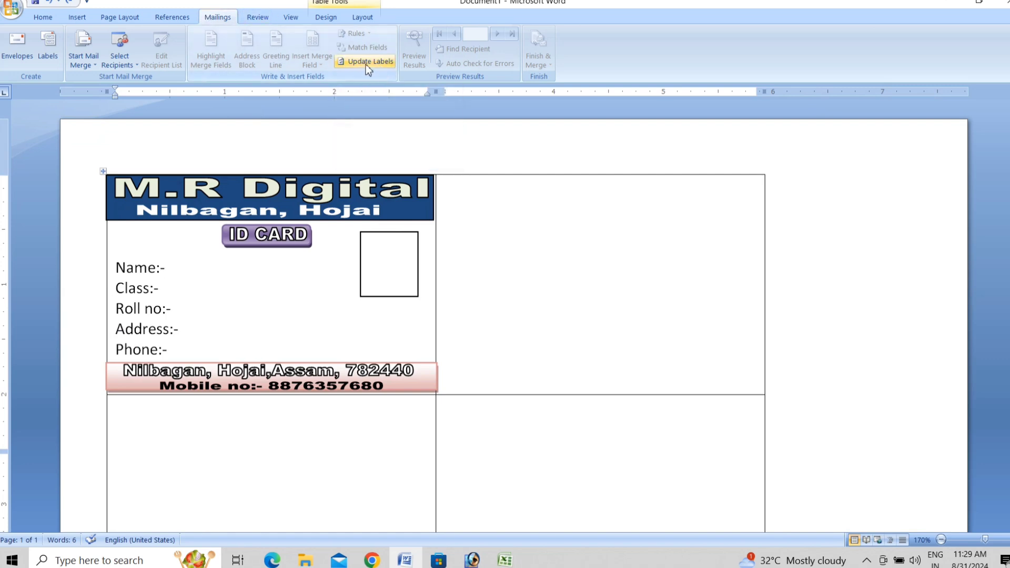
Update Labels to copy the ID card design into every label, then scroll to check the sheet.
{"action": "left_click", "coordinate": [380, 61]}
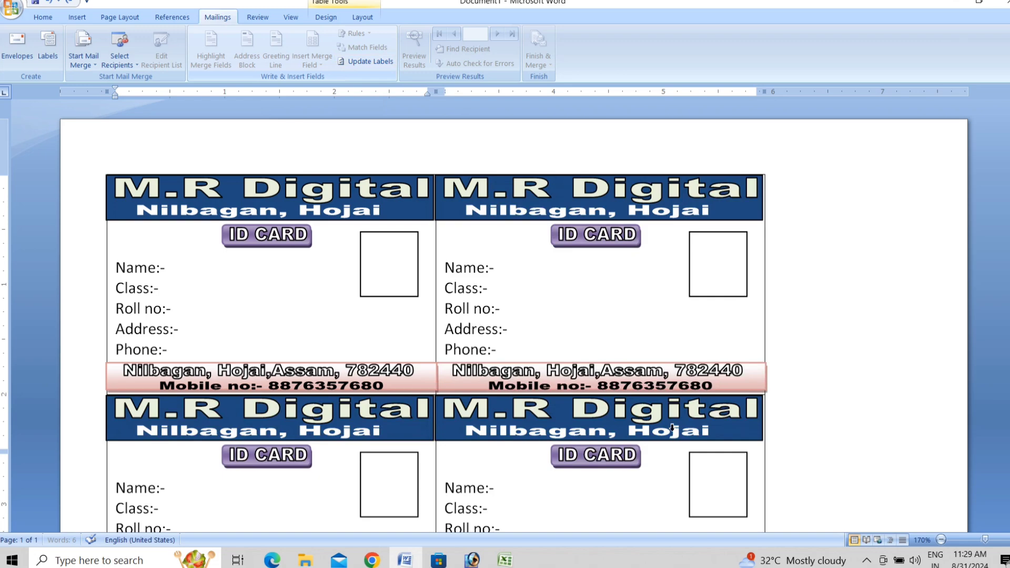
{"action": "scroll", "coordinate": [693, 474], "scroll_direction": "down", "scroll_amount": 4}
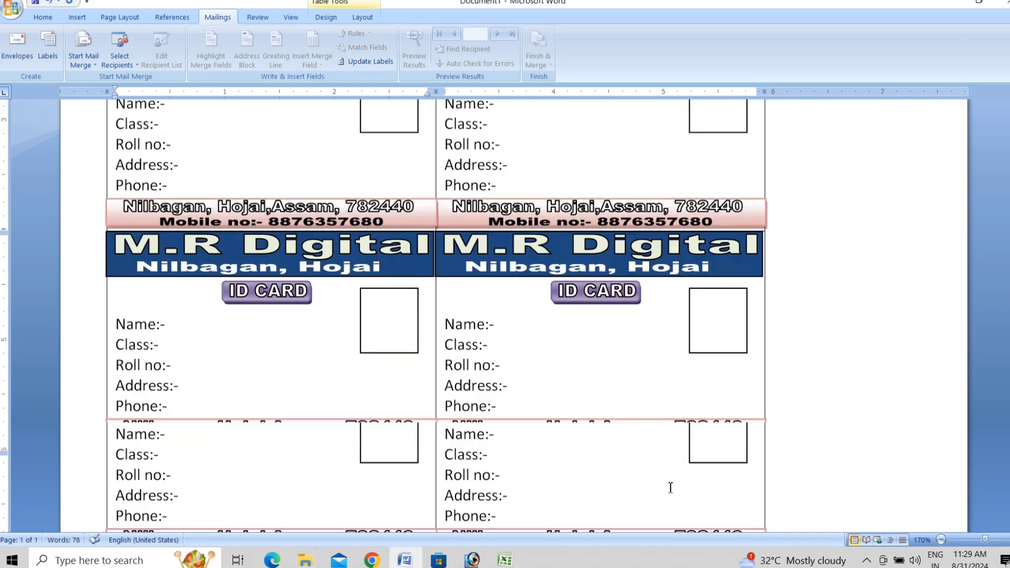
{"action": "scroll", "coordinate": [670, 488], "scroll_direction": "down", "scroll_amount": 1}
{"action": "scroll", "coordinate": [671, 488], "scroll_direction": "down", "scroll_amount": 3}
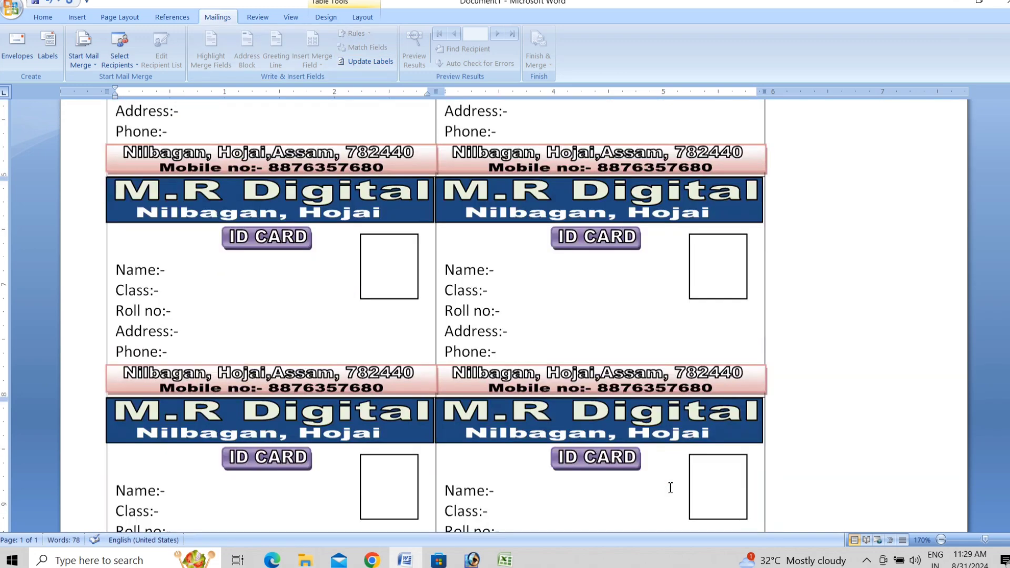
{"action": "scroll", "coordinate": [670, 487], "scroll_direction": "up", "scroll_amount": 1}
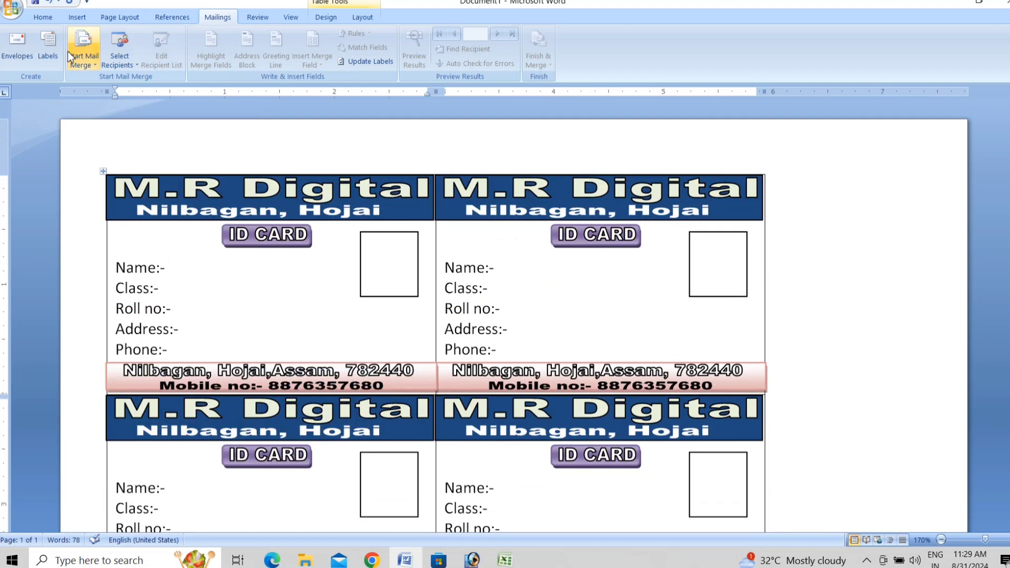
Use the existing Excel list Book2 from Downloads, table Sheet1$, as the merge recipients.
{"action": "left_click", "coordinate": [128, 56]}
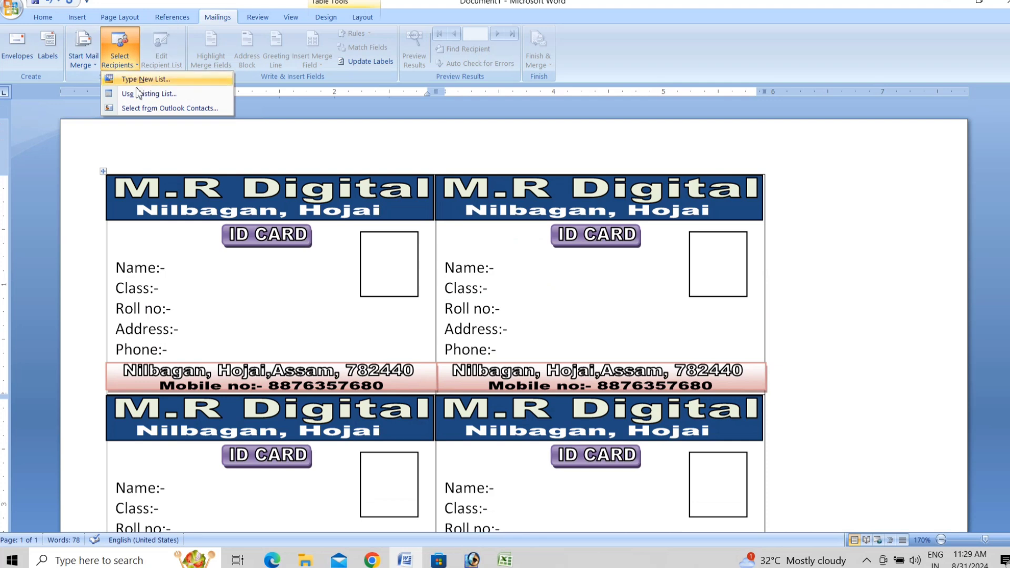
{"action": "left_click", "coordinate": [124, 59]}
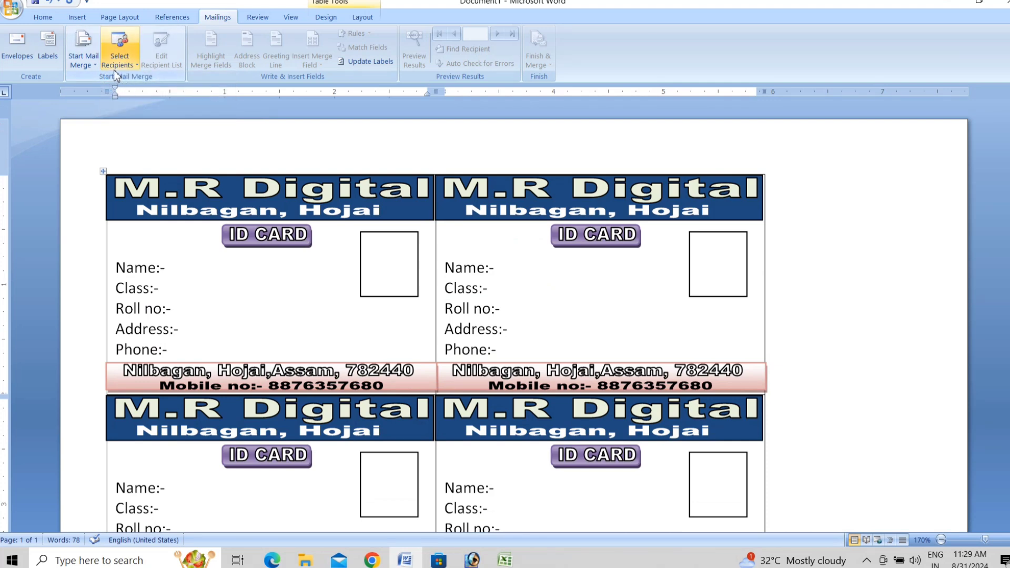
{"action": "left_click", "coordinate": [140, 65]}
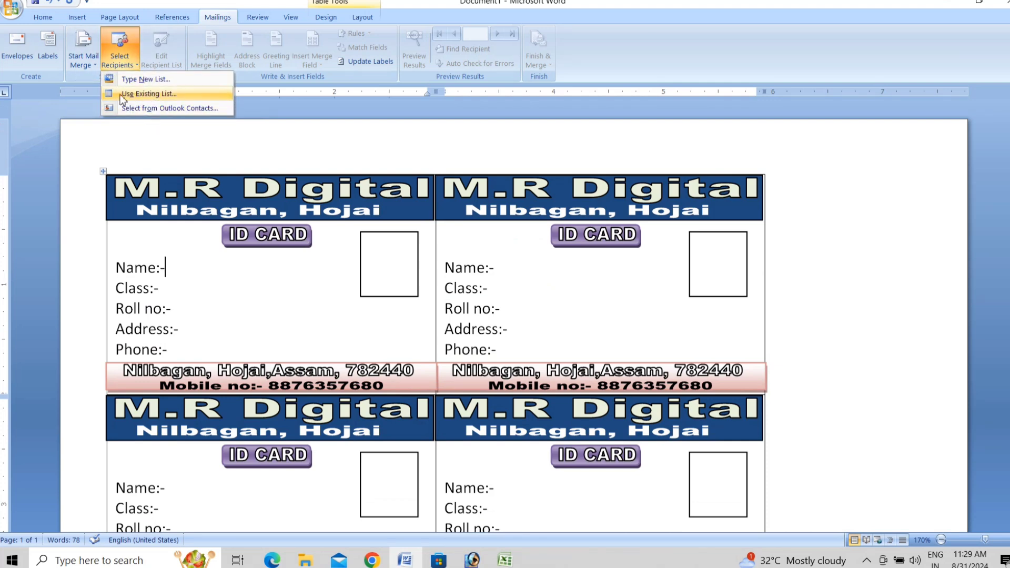
{"action": "left_click", "coordinate": [162, 94]}
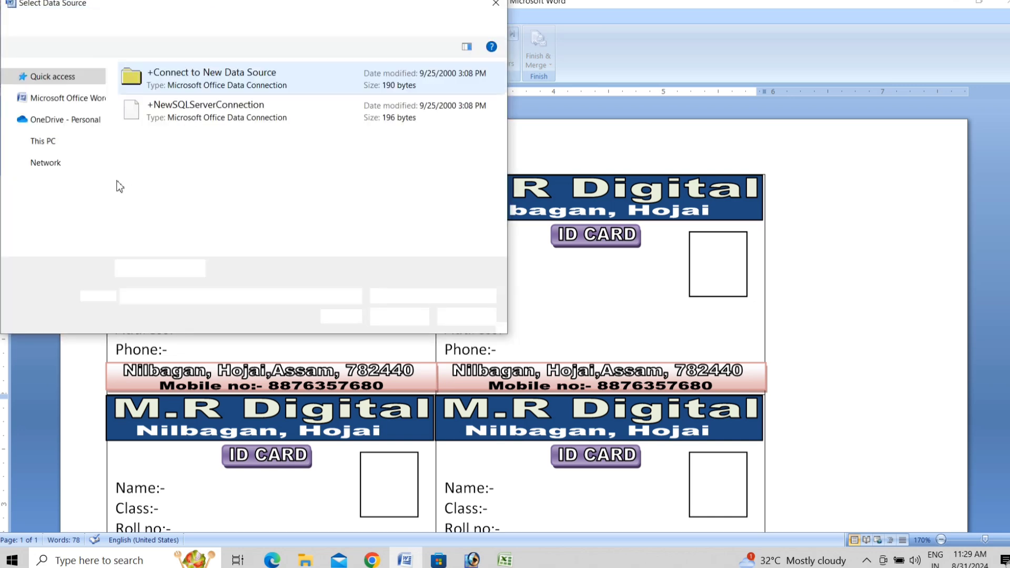
{"action": "left_click", "coordinate": [63, 161]}
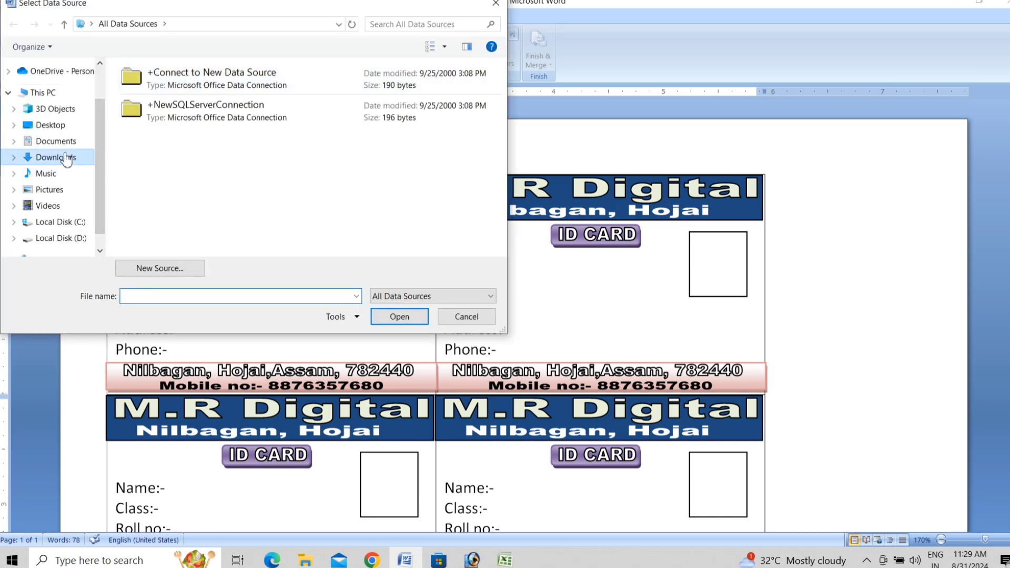
{"action": "left_click", "coordinate": [171, 132]}
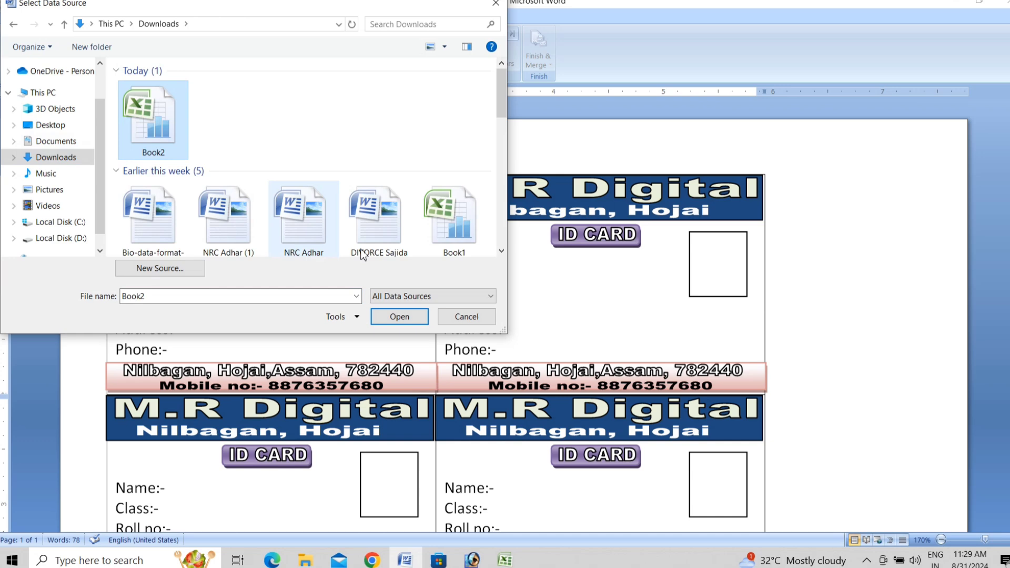
{"action": "left_click", "coordinate": [399, 316]}
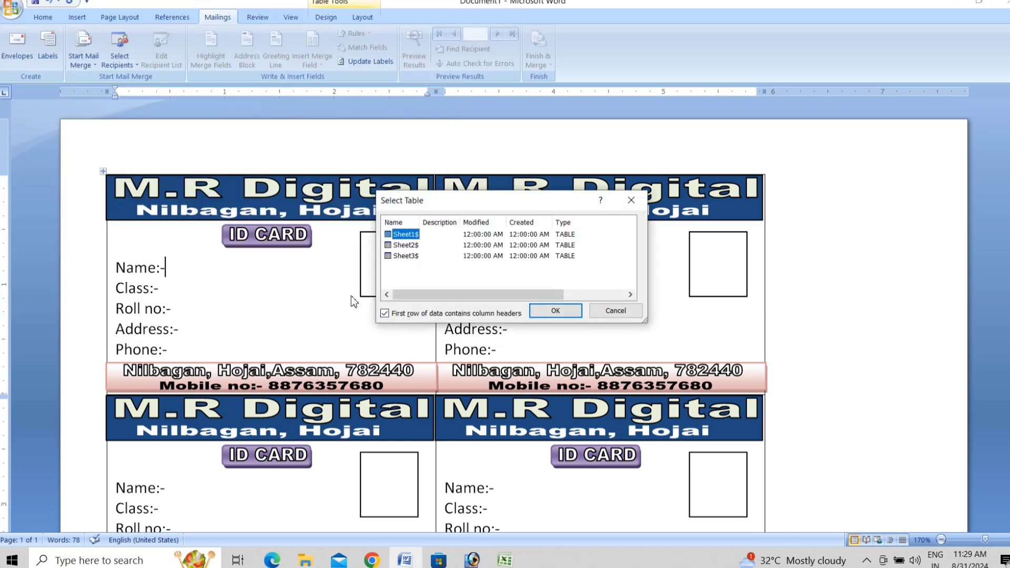
{"action": "left_click", "coordinate": [556, 311]}
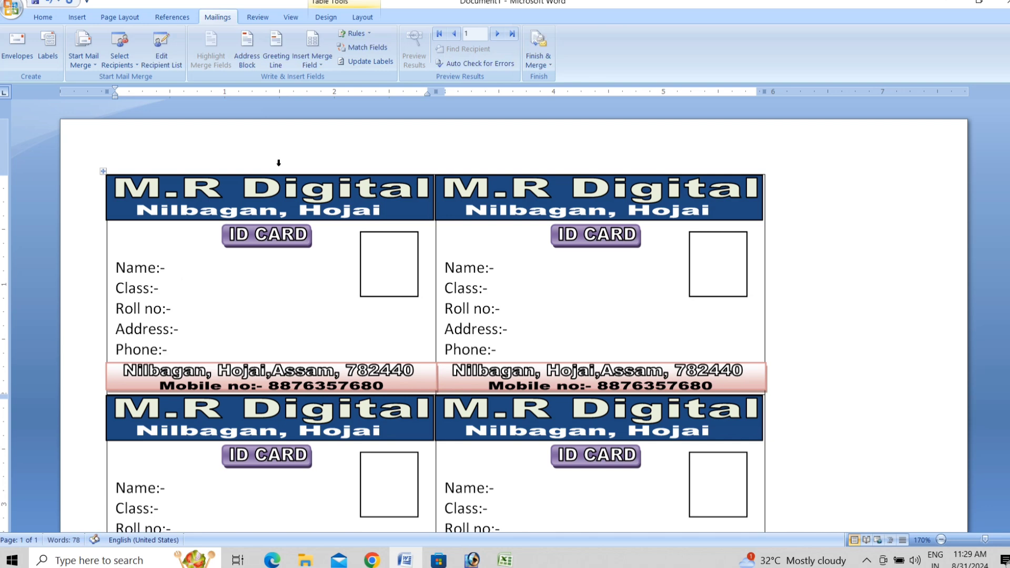
Insert the «Name» and «Class» merge fields after the Name:- and Class:- labels.
{"action": "left_click", "coordinate": [323, 65]}
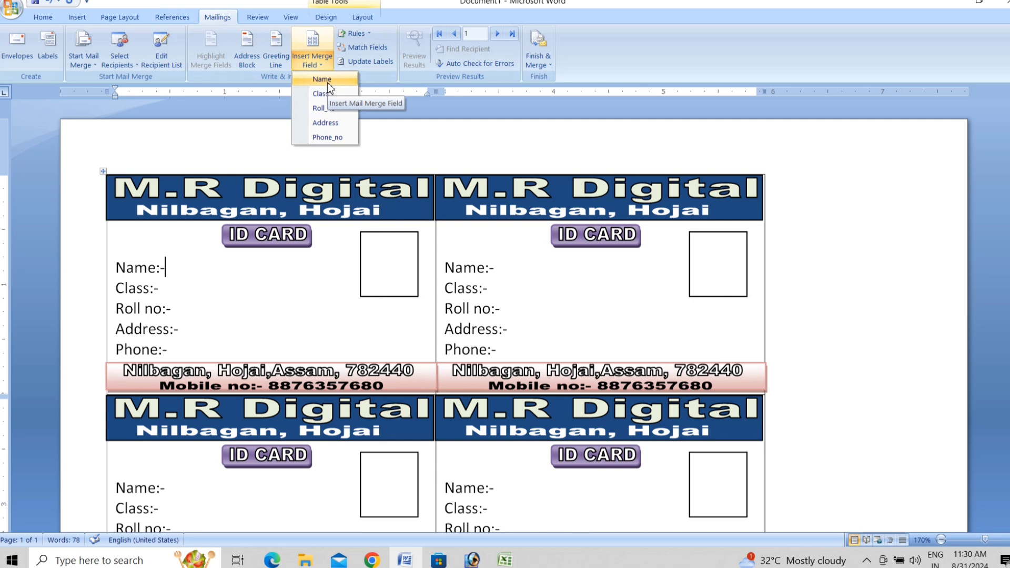
{"action": "left_click", "coordinate": [327, 82]}
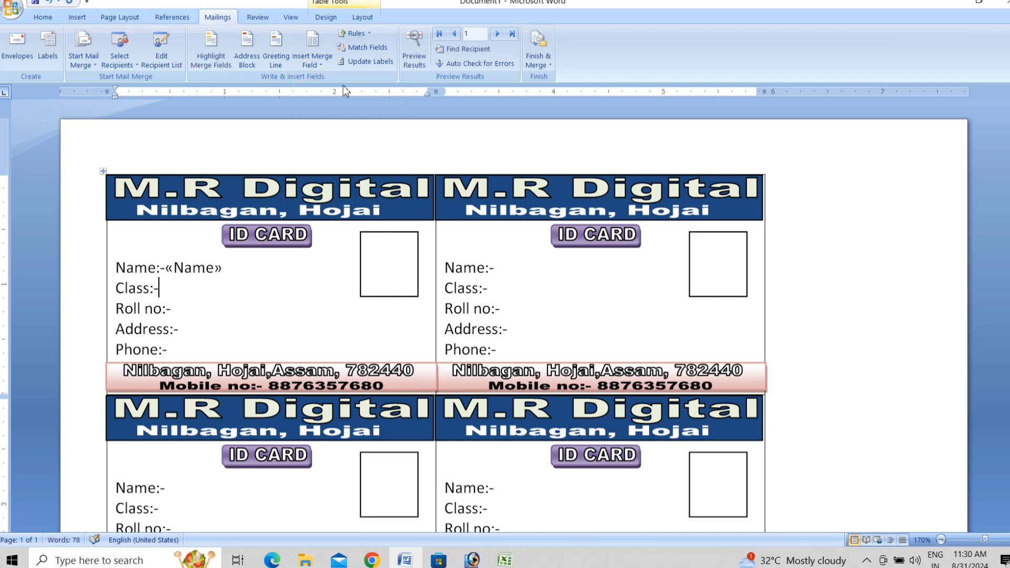
{"action": "left_click", "coordinate": [319, 68]}
{"action": "left_click", "coordinate": [324, 97]}
Insert «Roll_no», «Address» and «Phone_no» merge fields after the Roll no, Address and Phone labels.
{"action": "left_click", "coordinate": [178, 310]}
{"action": "left_click", "coordinate": [313, 58]}
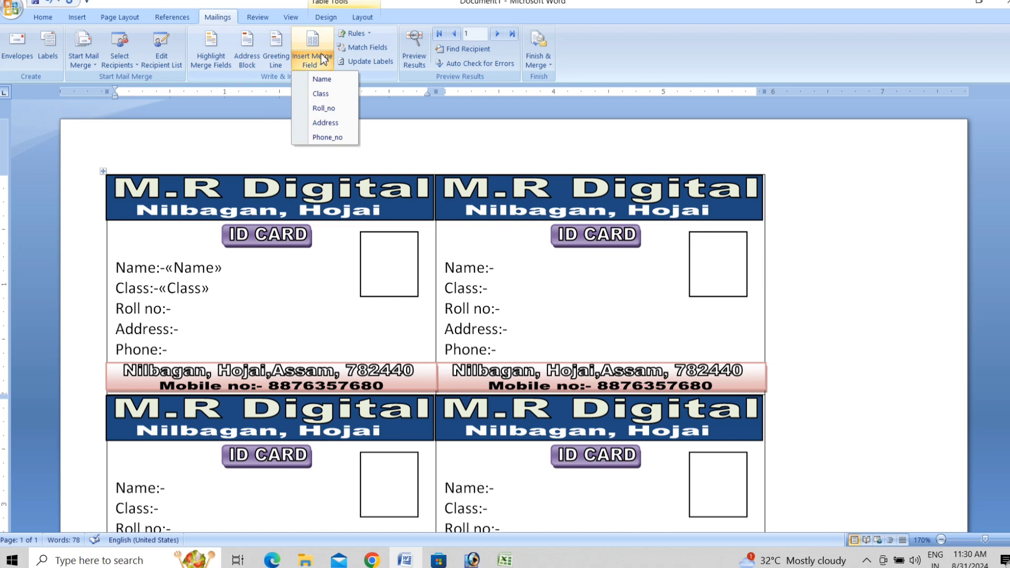
{"action": "left_click", "coordinate": [324, 108]}
{"action": "left_click", "coordinate": [195, 328]}
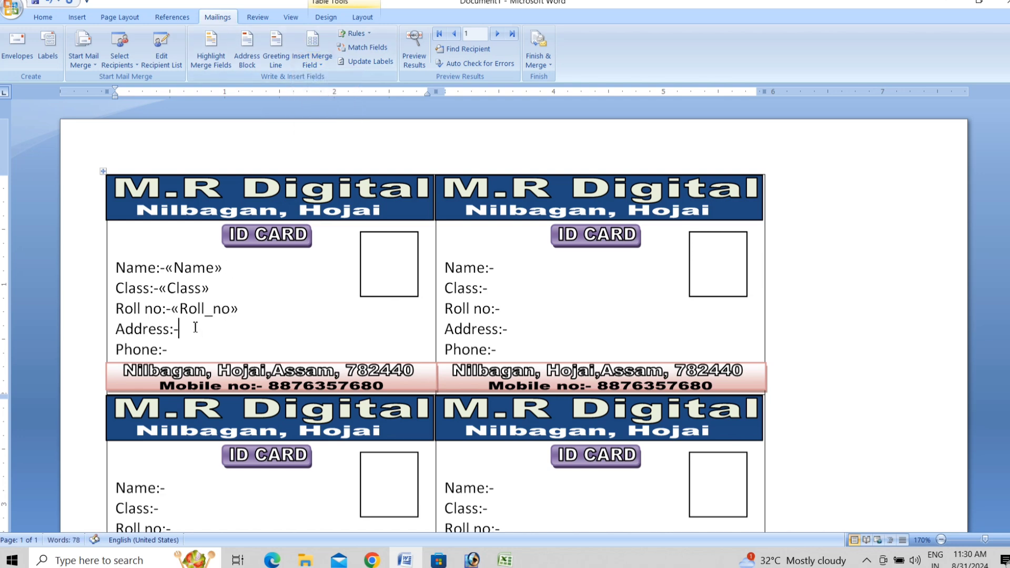
{"action": "left_click", "coordinate": [321, 65]}
{"action": "left_click", "coordinate": [323, 125]}
{"action": "left_click", "coordinate": [199, 348]}
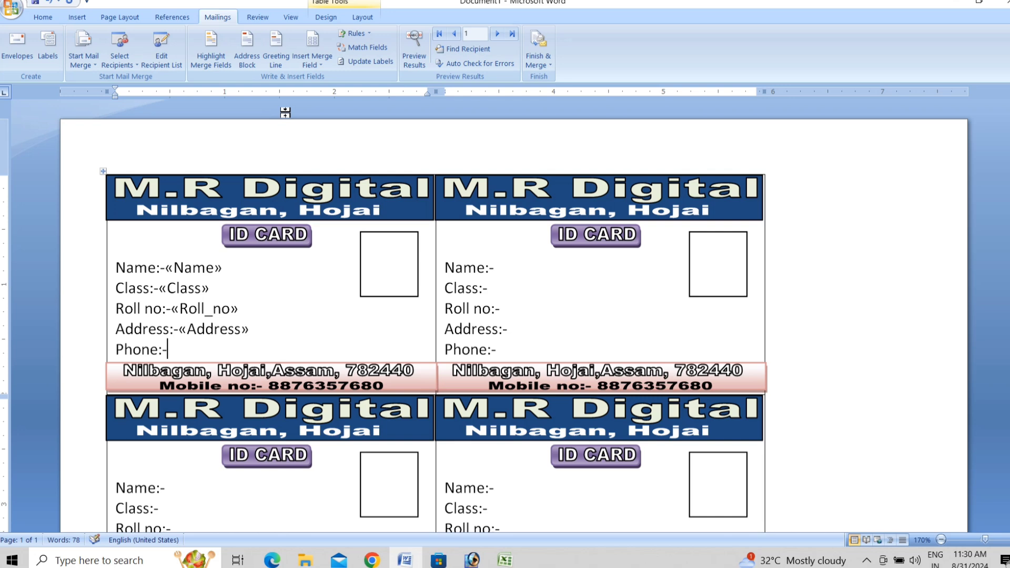
{"action": "left_click", "coordinate": [310, 59]}
{"action": "left_click", "coordinate": [341, 136]}
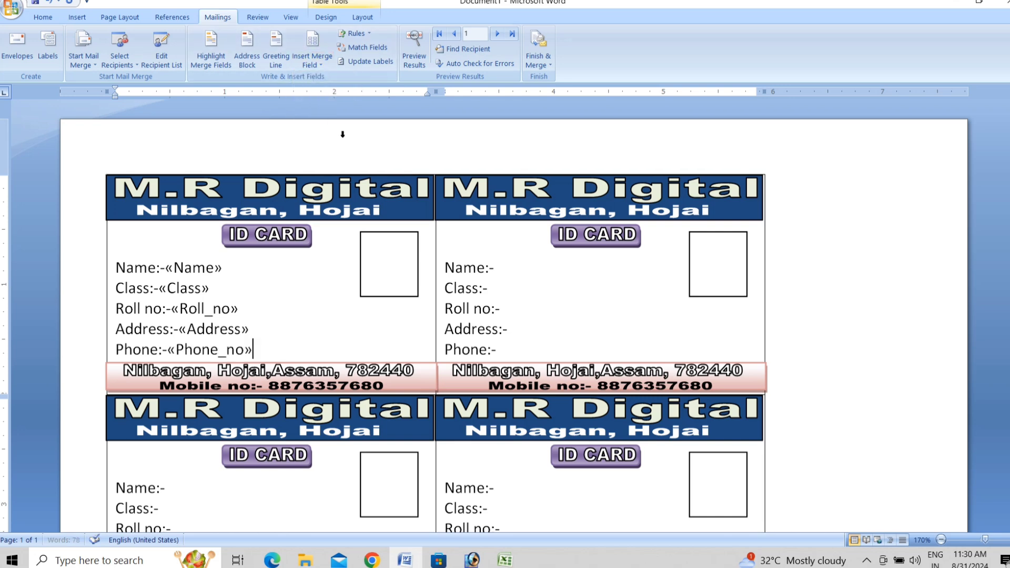
Update Labels to copy the five merge fields to every card, scrolling to verify.
{"action": "left_click", "coordinate": [390, 64]}
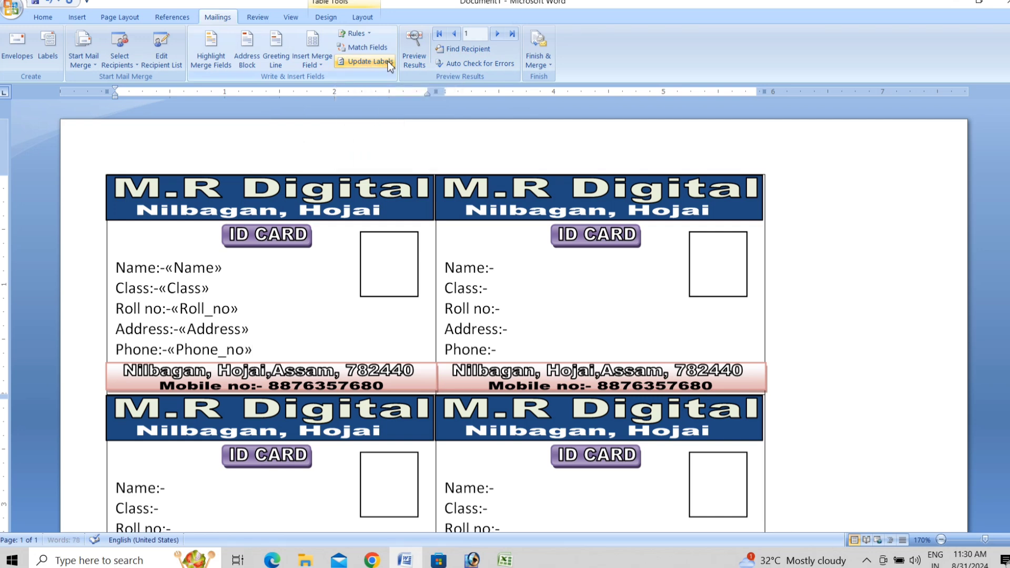
{"action": "scroll", "coordinate": [606, 370], "scroll_direction": "down", "scroll_amount": 4}
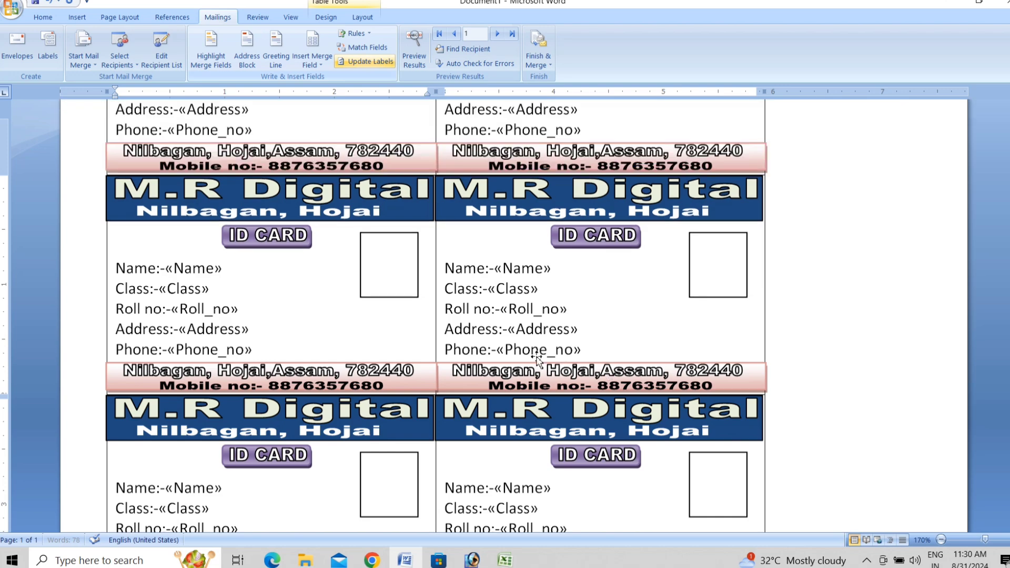
{"action": "scroll", "coordinate": [536, 326], "scroll_direction": "up", "scroll_amount": 3}
{"action": "scroll", "coordinate": [536, 326], "scroll_direction": "down", "scroll_amount": 7}
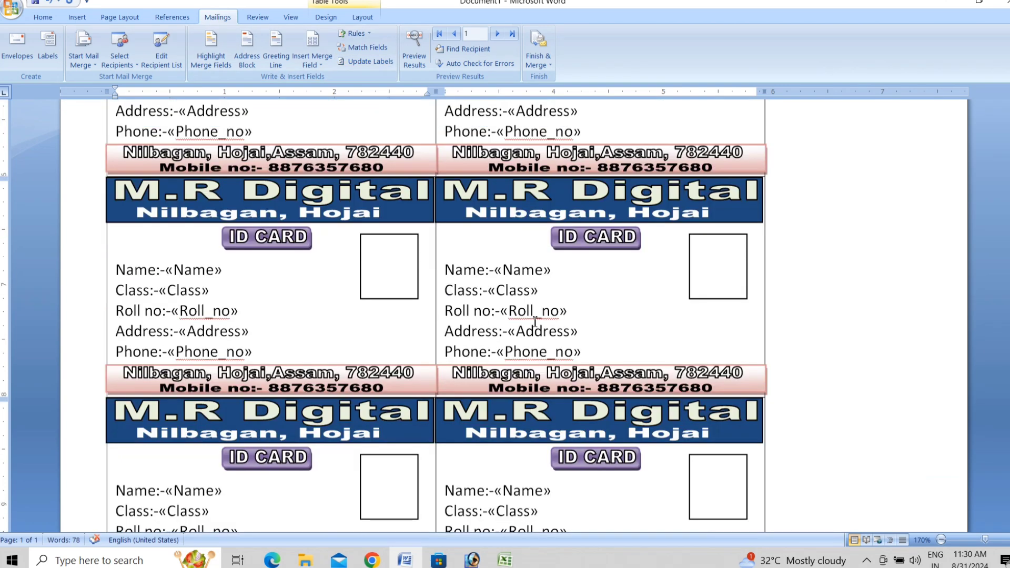
{"action": "scroll", "coordinate": [535, 322], "scroll_direction": "up", "scroll_amount": 8}
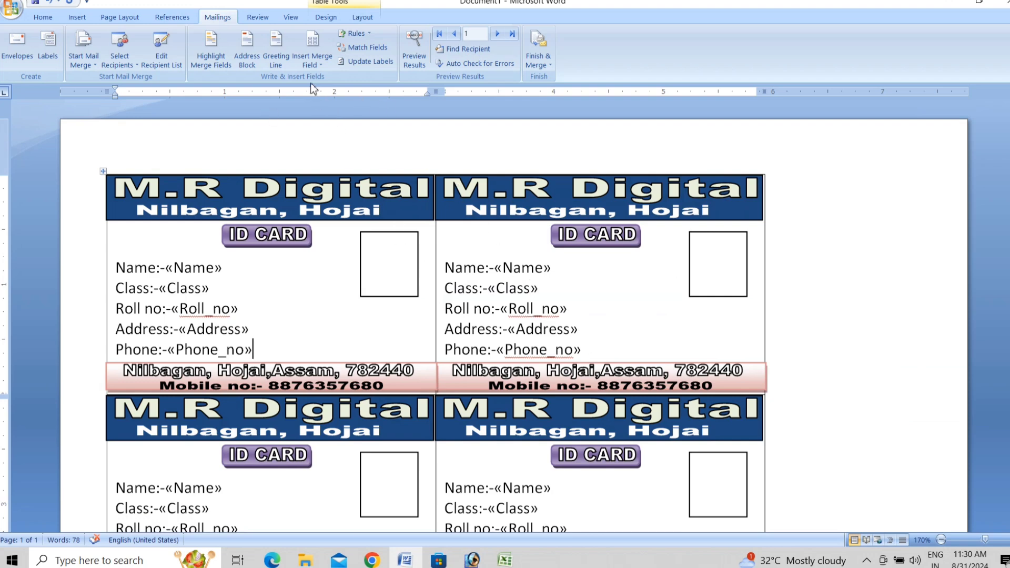
Merge all student records into a new Labels1 document and scroll through the filled cards.
{"action": "left_click", "coordinate": [537, 66]}
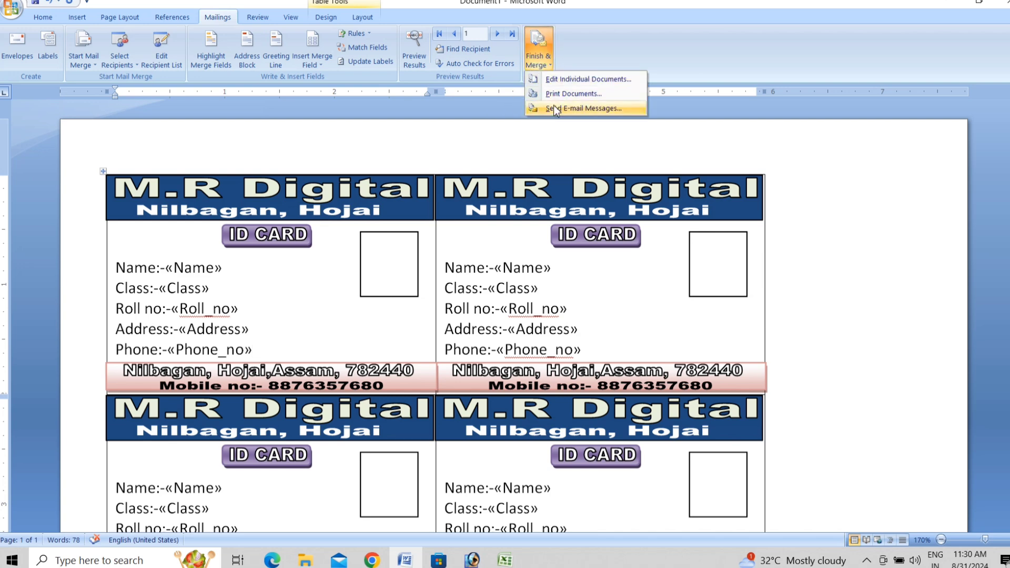
{"action": "left_click", "coordinate": [614, 81]}
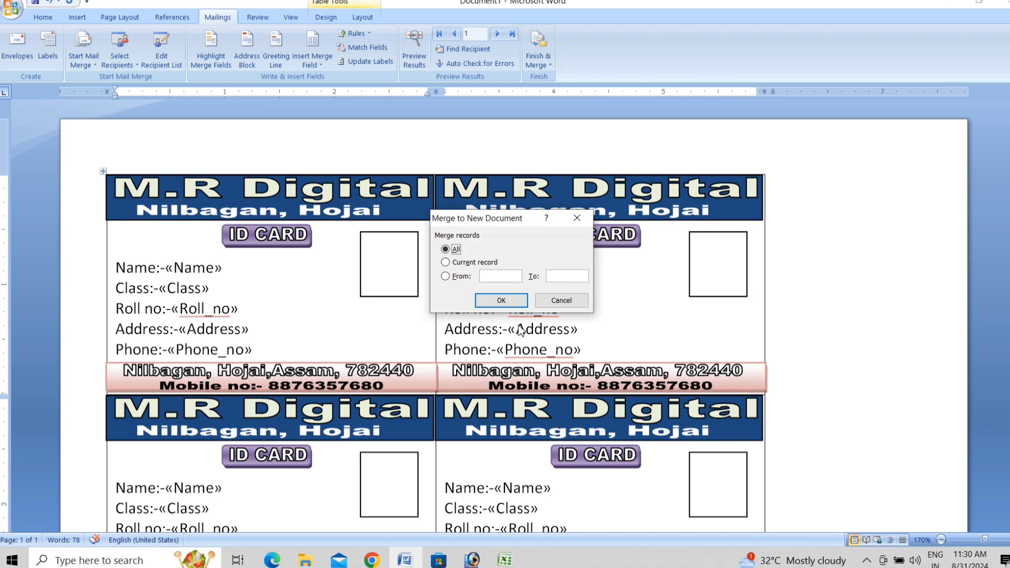
{"action": "left_click", "coordinate": [512, 298]}
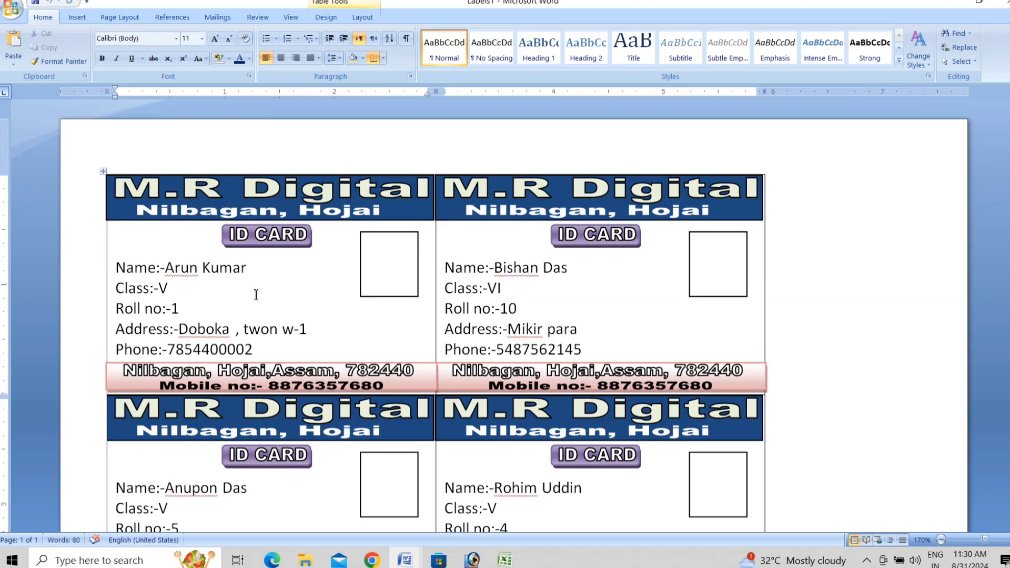
{"action": "scroll", "coordinate": [577, 372], "scroll_direction": "down", "scroll_amount": 2}
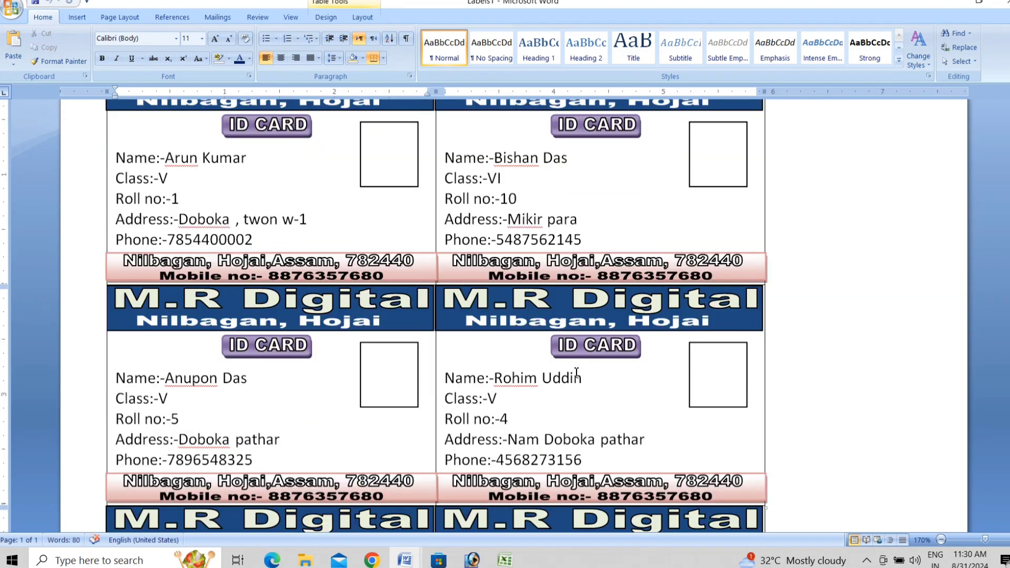
{"action": "scroll", "coordinate": [427, 422], "scroll_direction": "down", "scroll_amount": 12}
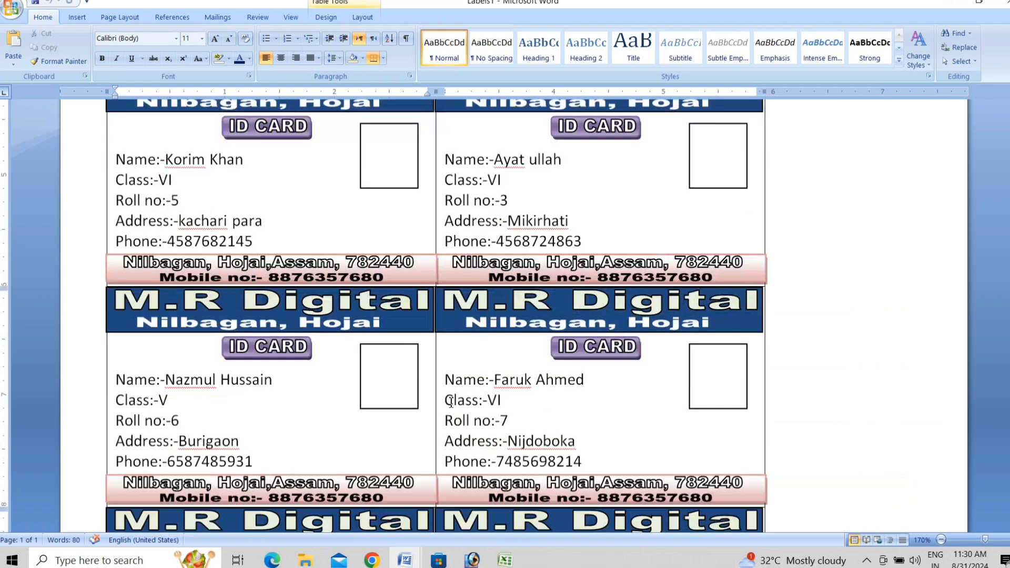
{"action": "scroll", "coordinate": [451, 403], "scroll_direction": "down", "scroll_amount": 3}
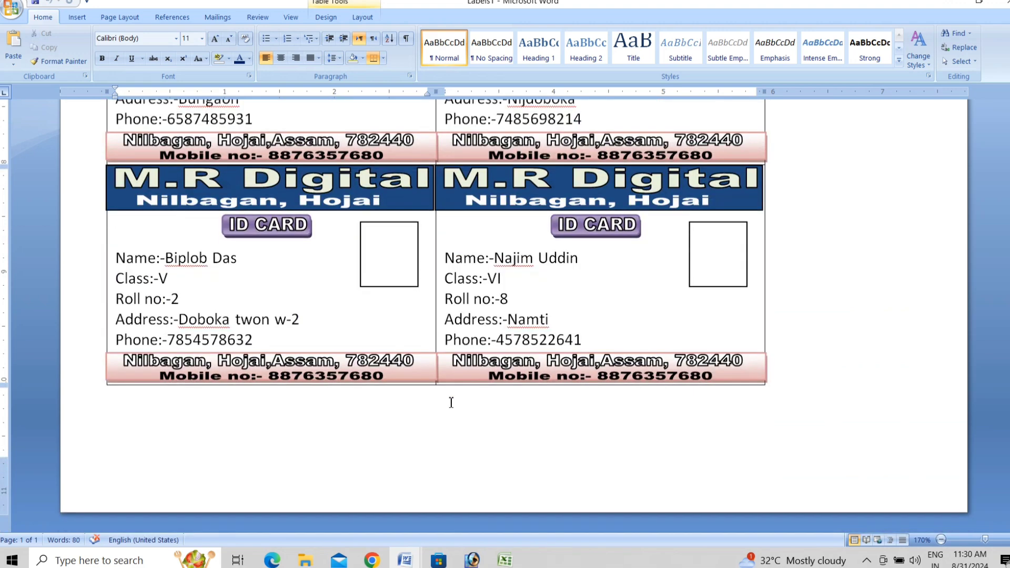